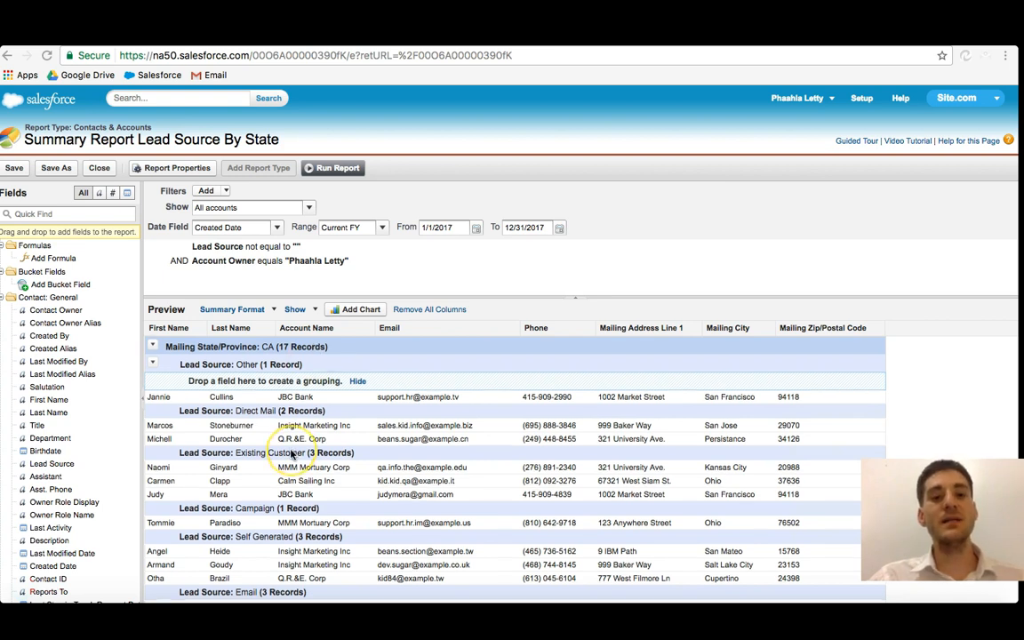
Step: Examine the report preview and the open contact record's Contact Owner field
{"action": "scroll", "coordinate": [290, 452], "scroll_direction": "down", "scroll_amount": 5}
{"action": "scroll", "coordinate": [290, 452], "scroll_direction": "up", "scroll_amount": 5}
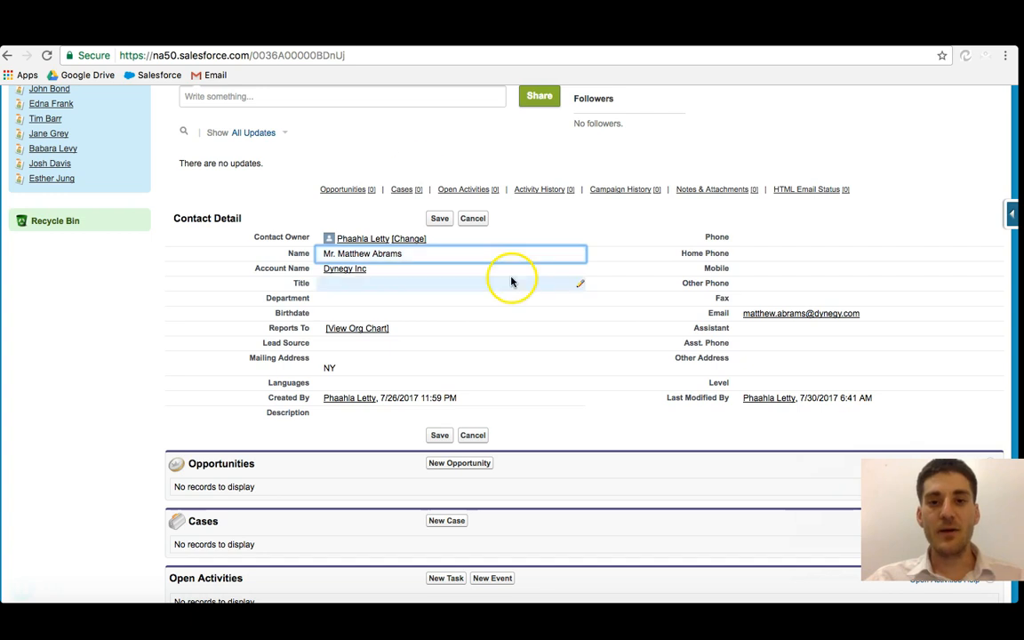
{"action": "scroll", "coordinate": [512, 281], "scroll_direction": "up", "scroll_amount": 3}
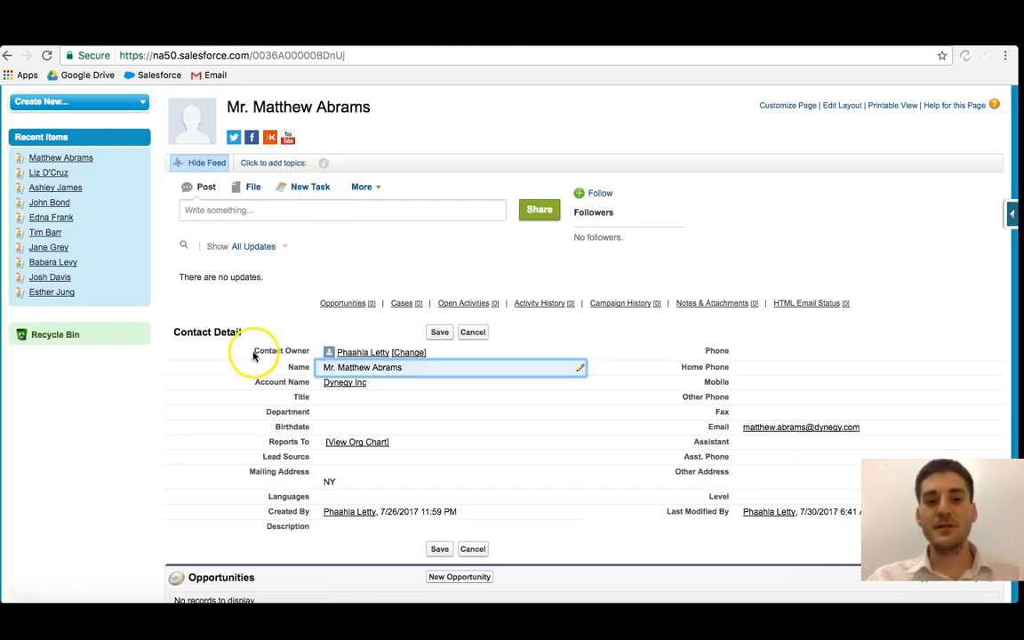
{"action": "left_click_drag", "start_coordinate": [253, 351], "coordinate": [308, 352]}
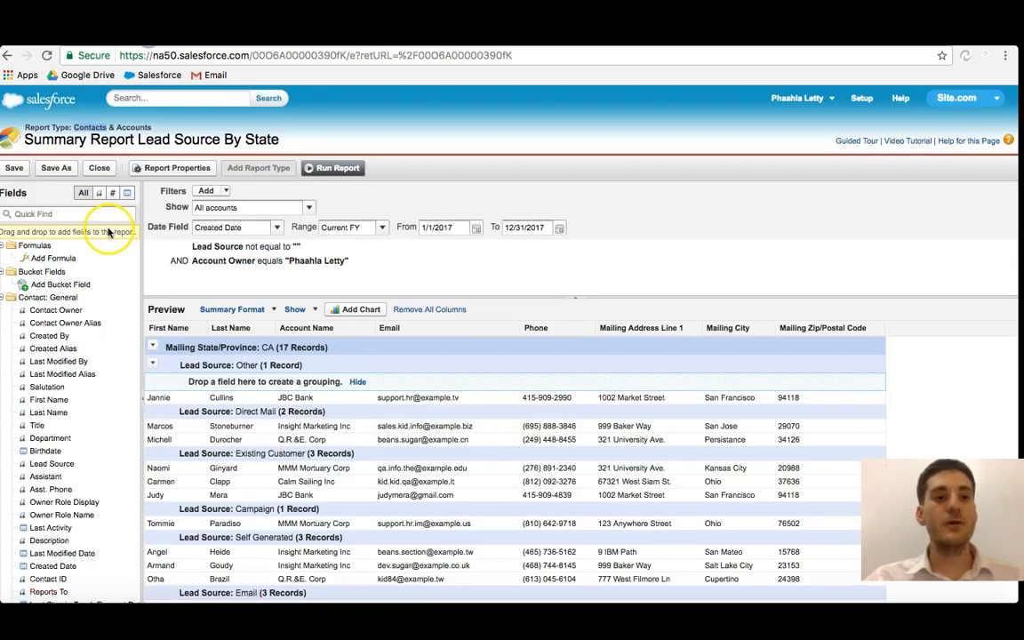
Step: Search the field list for 'conta' and add Contact Owner as a column in the report preview
{"action": "left_click", "coordinate": [73, 215]}
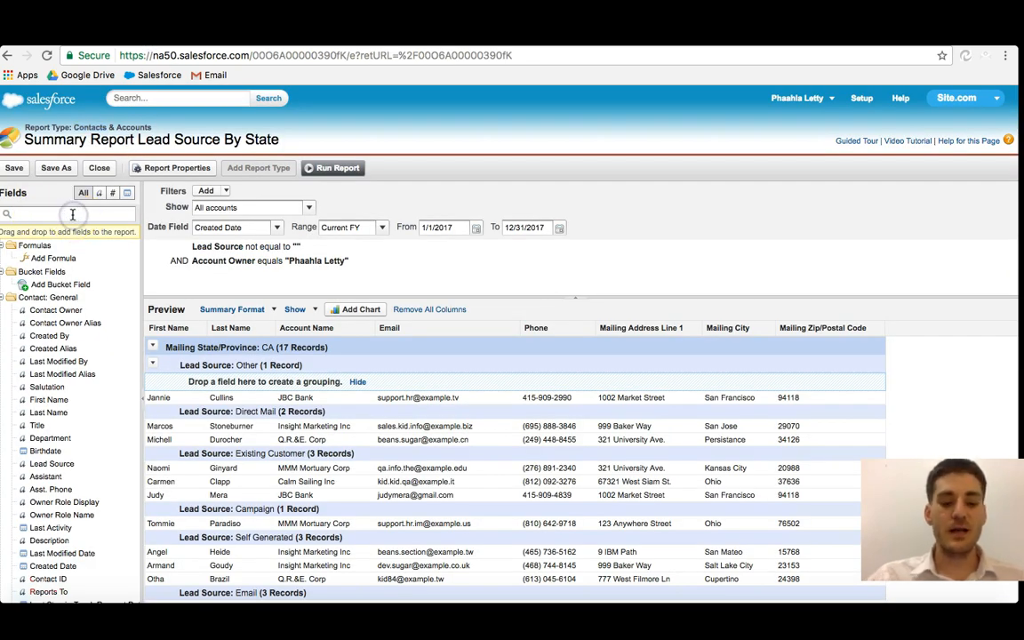
{"action": "type", "text": "conta"}
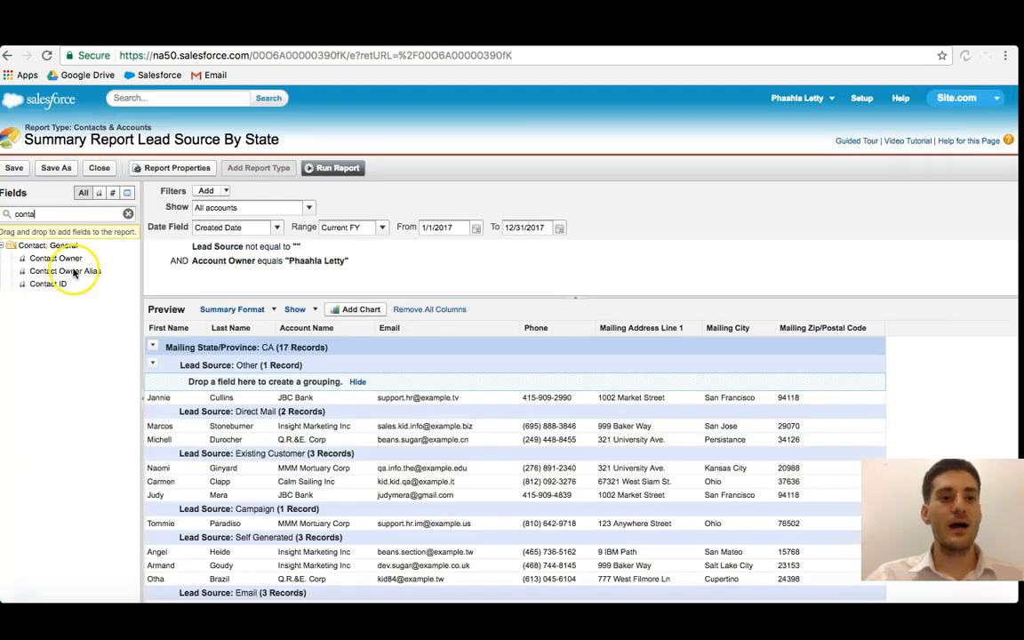
{"action": "left_click_drag", "start_coordinate": [55, 257], "coordinate": [75, 328]}
{"action": "left_click_drag", "start_coordinate": [63, 257], "coordinate": [879, 339]}
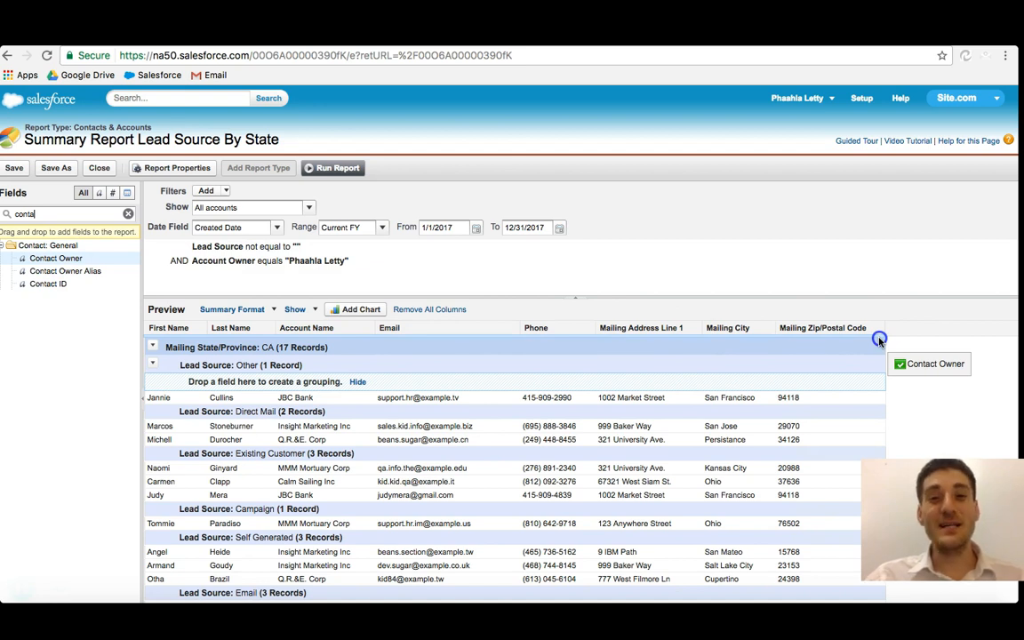
{"action": "left_click_drag", "start_coordinate": [880, 339], "coordinate": [876, 339]}
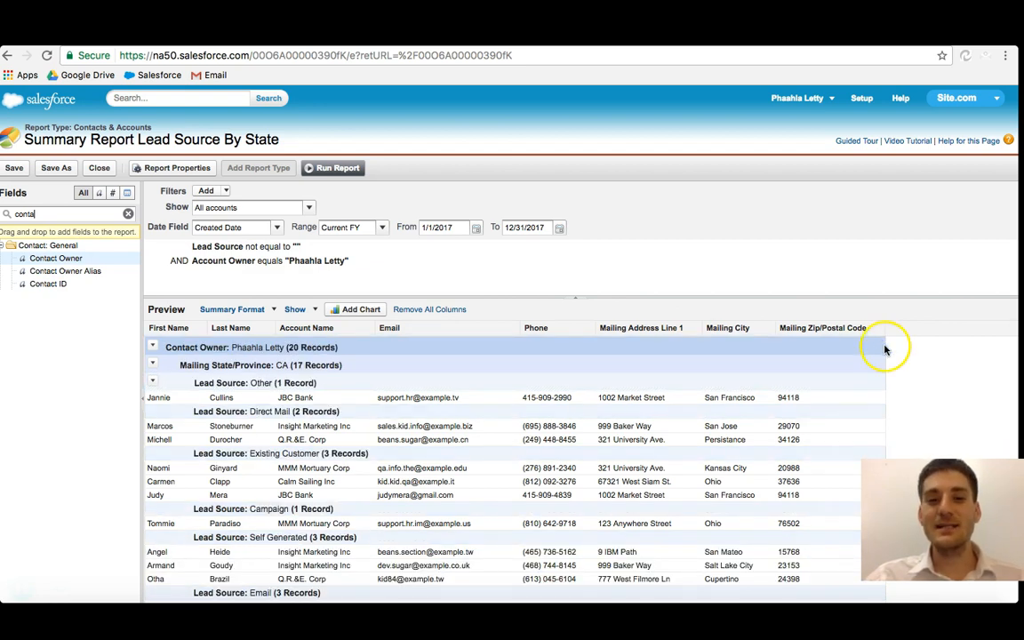
{"action": "left_click_drag", "start_coordinate": [169, 345], "coordinate": [871, 327]}
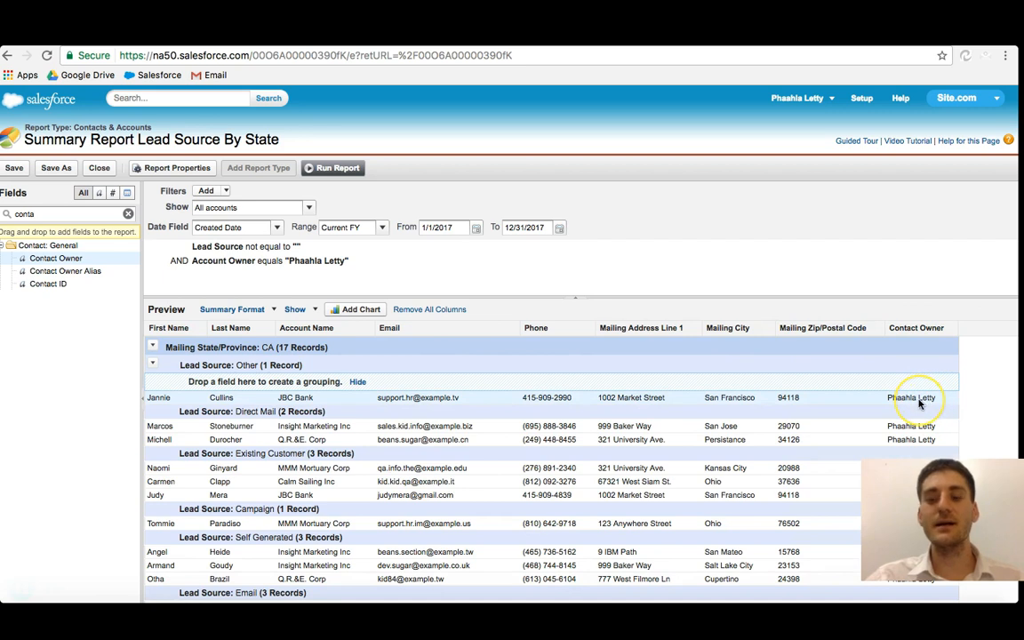
Step: Search for the Last Name field and add a filter Last Name equals the contact's last name
{"action": "scroll", "coordinate": [921, 404], "scroll_direction": "down", "scroll_amount": 1}
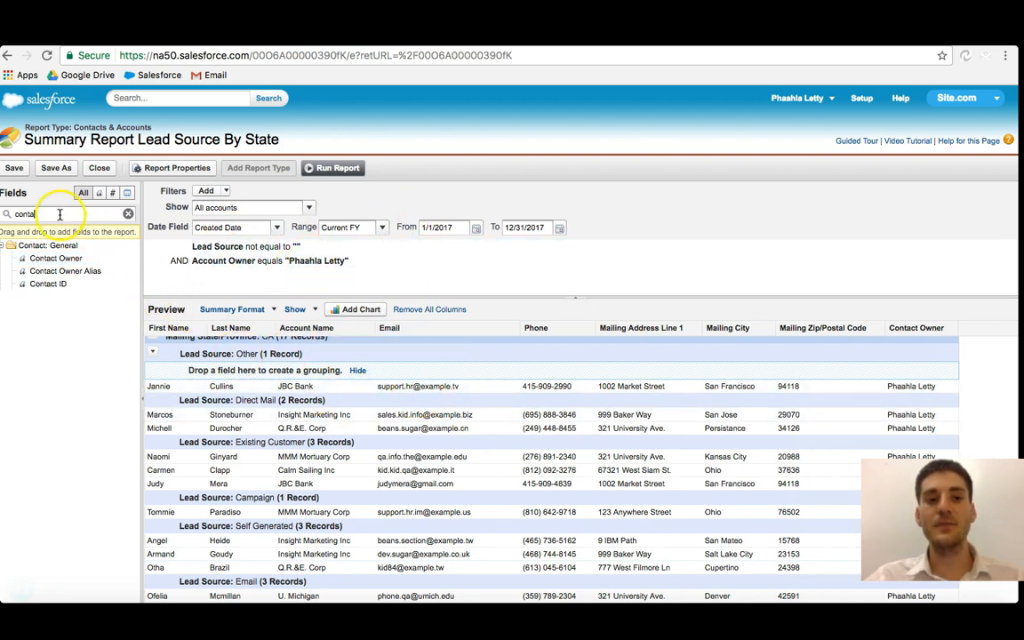
{"action": "left_click_drag", "start_coordinate": [35, 214], "coordinate": [15, 216]}
{"action": "key", "text": "BackSpace"}
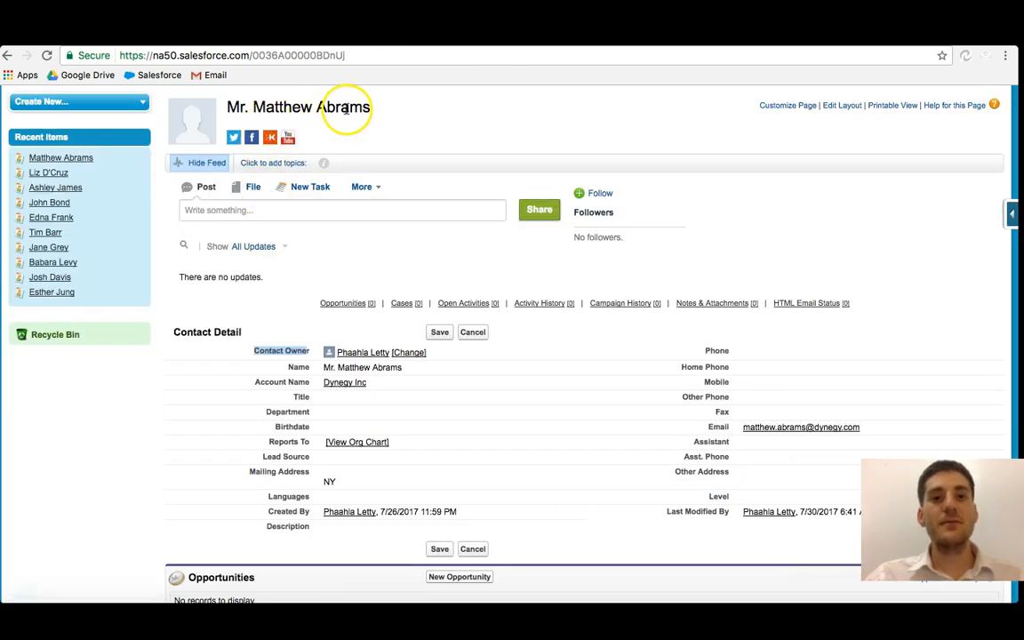
{"action": "left_click_drag", "start_coordinate": [316, 107], "coordinate": [368, 106]}
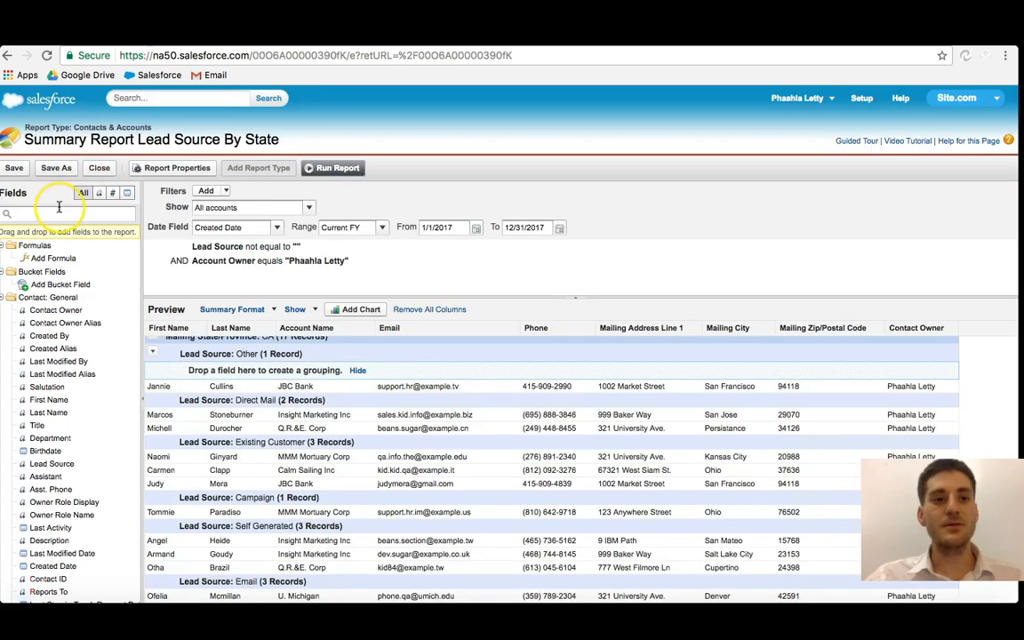
{"action": "type", "text": "last"}
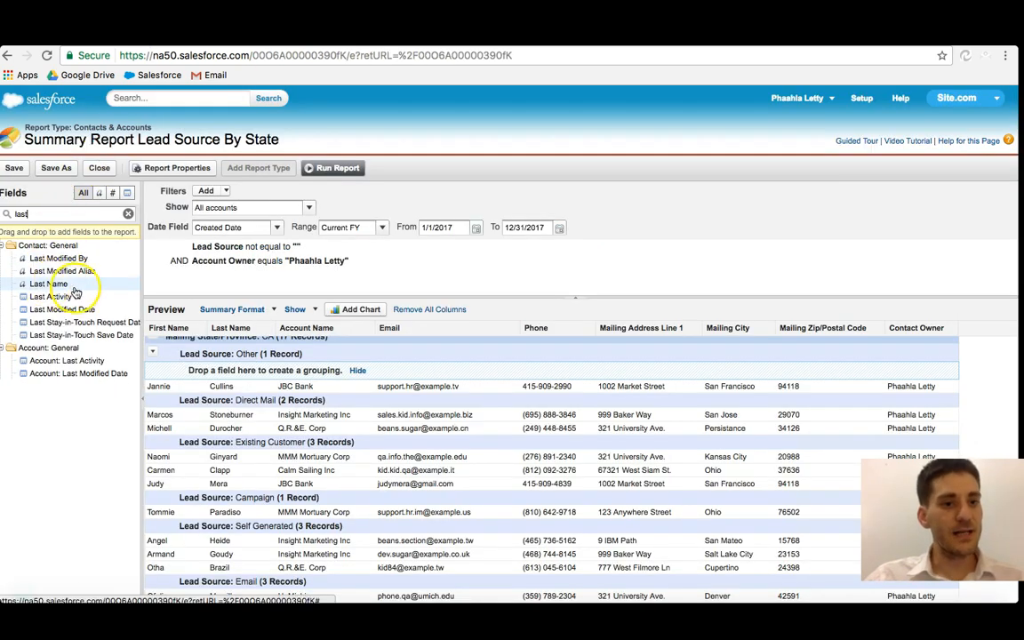
{"action": "left_click_drag", "start_coordinate": [48, 284], "coordinate": [214, 277]}
{"action": "left_click", "coordinate": [383, 281]}
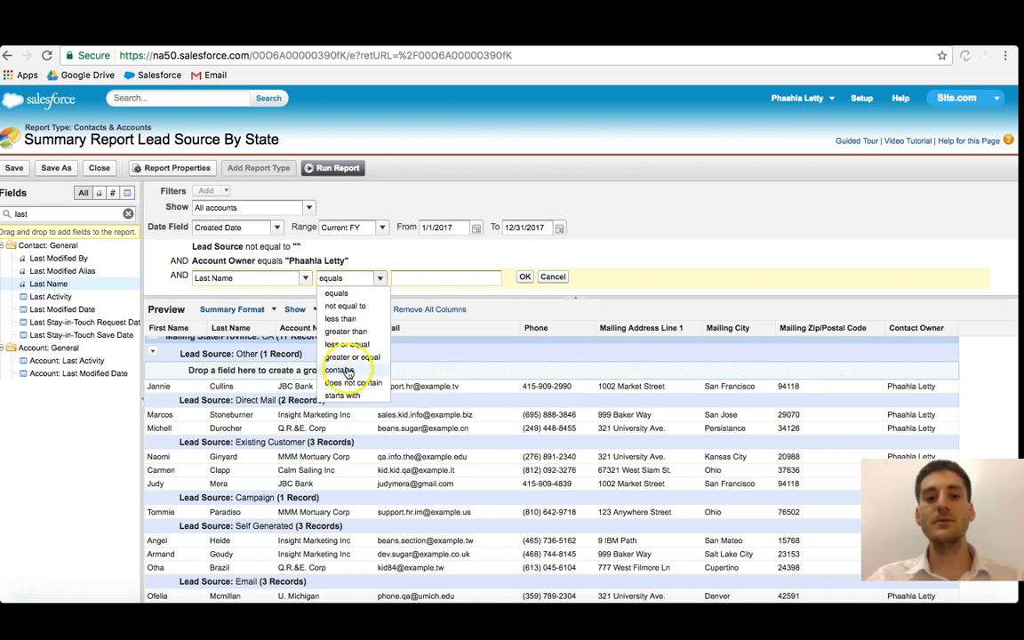
{"action": "left_click", "coordinate": [345, 402]}
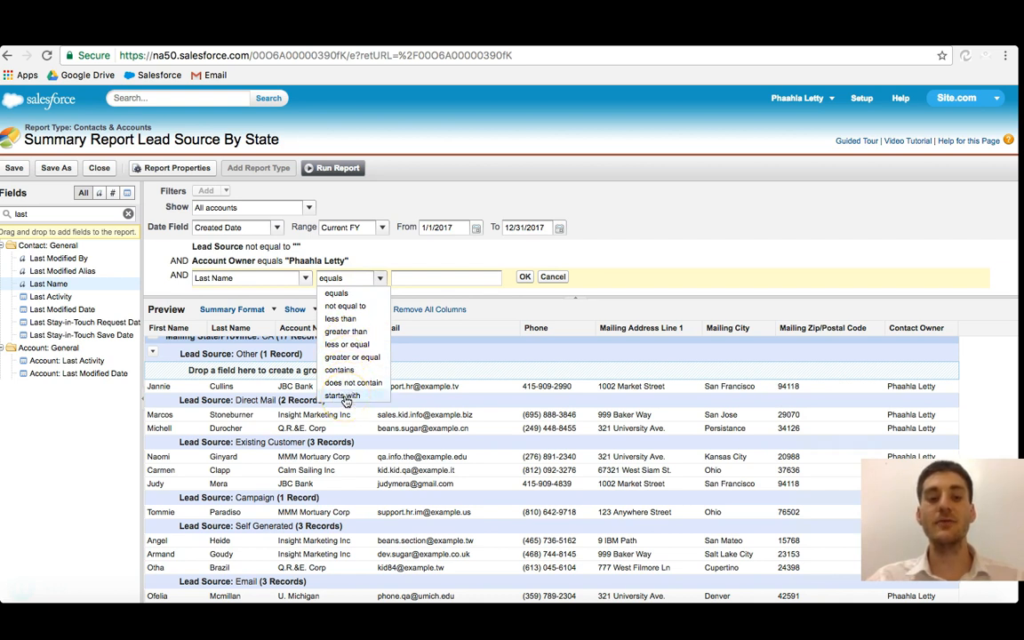
{"action": "left_click", "coordinate": [351, 283]}
{"action": "left_click", "coordinate": [423, 279]}
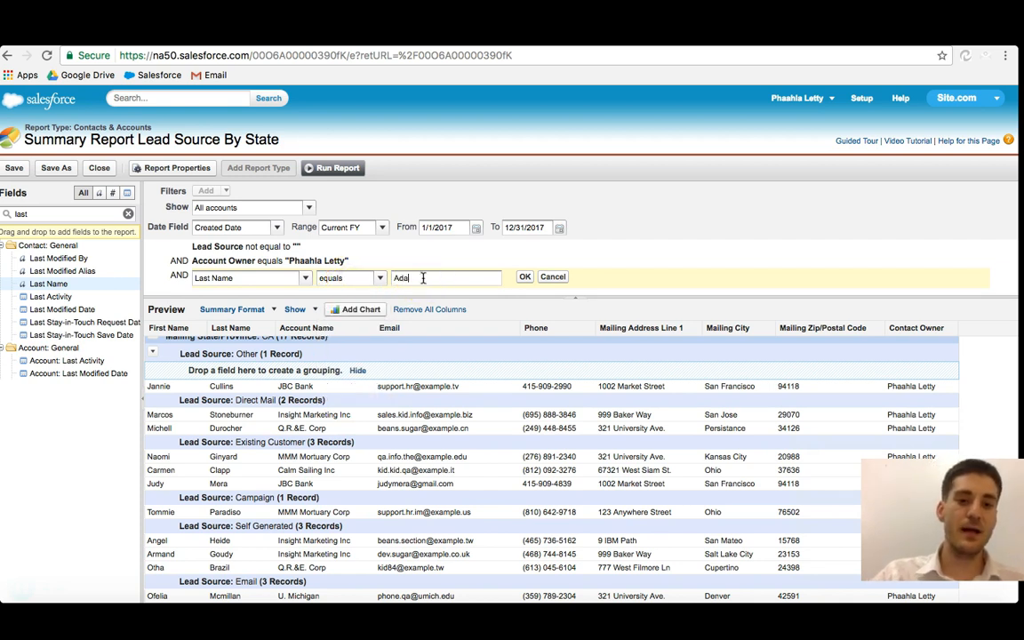
{"action": "left_click", "coordinate": [571, 225]}
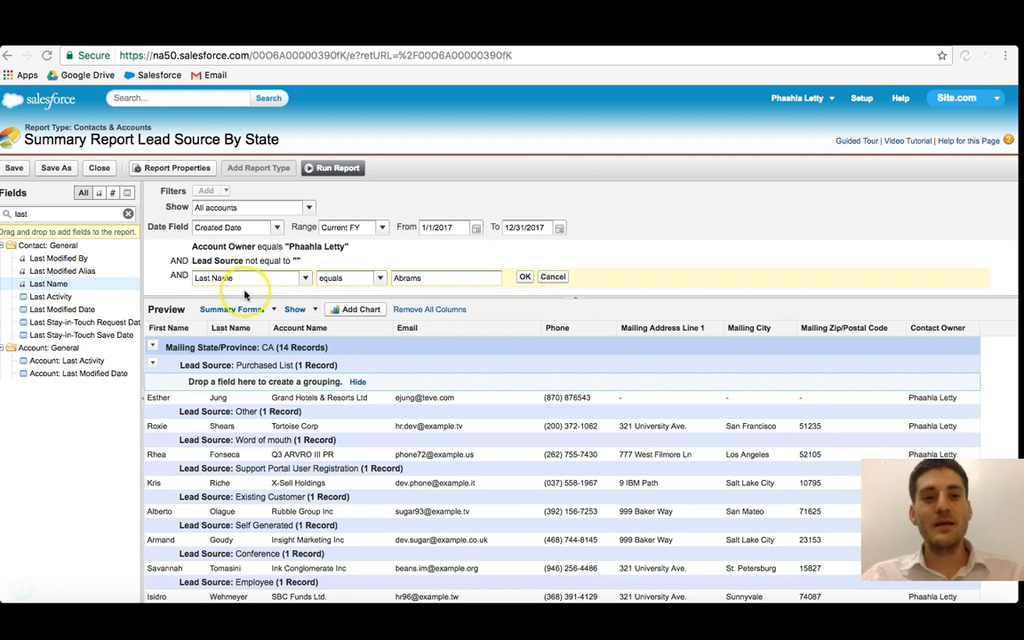
{"action": "left_click", "coordinate": [525, 277]}
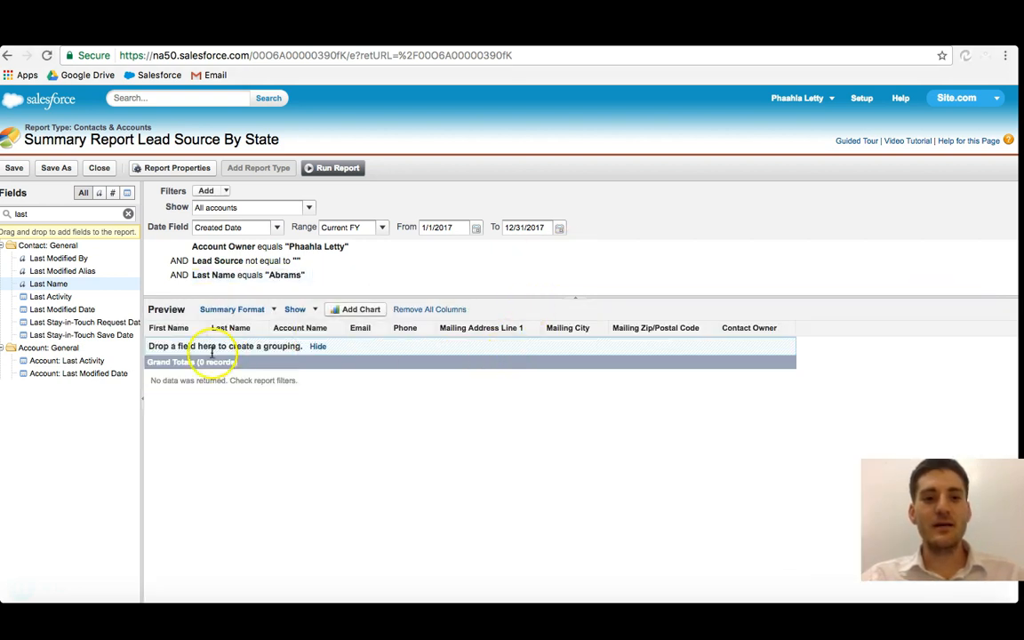
Step: Set the report's date range to All Time, keeping All accounts and Created Date
{"action": "mouse_move", "coordinate": [280, 281]}
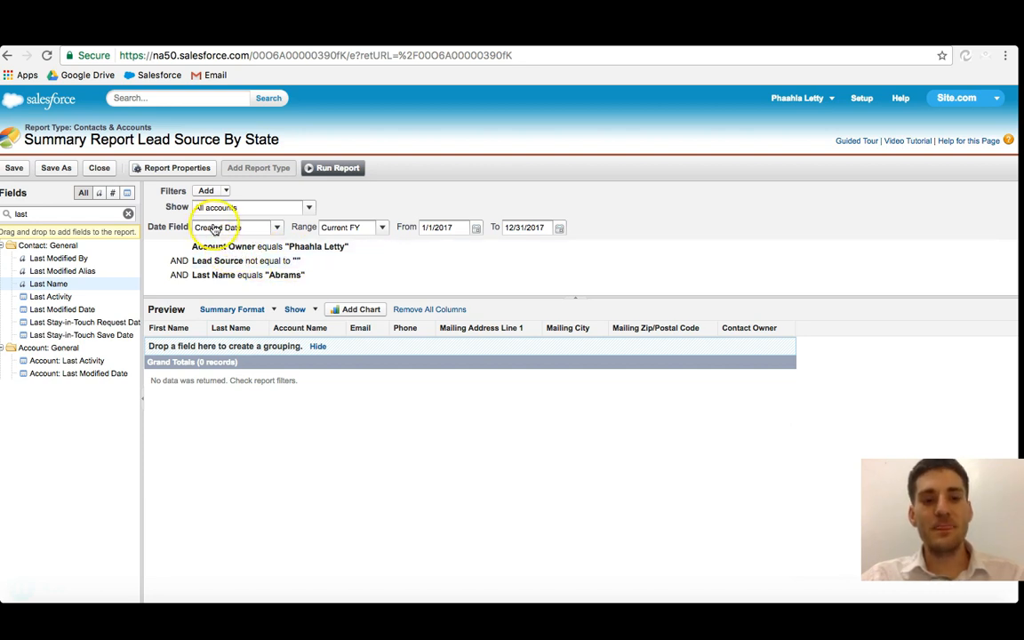
{"action": "left_click", "coordinate": [307, 206]}
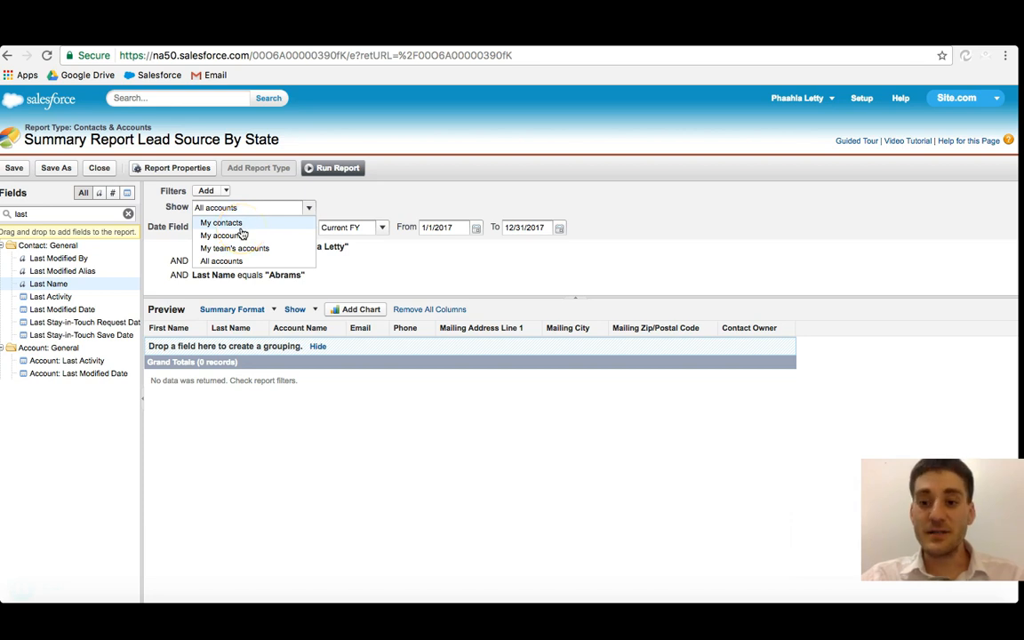
{"action": "left_click", "coordinate": [240, 263]}
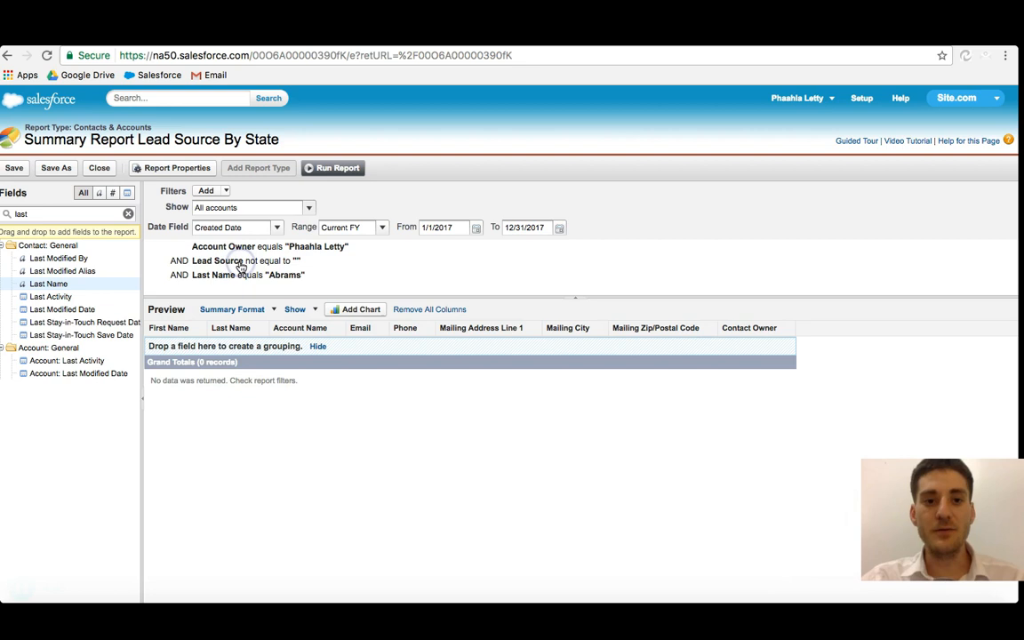
{"action": "left_click", "coordinate": [277, 230]}
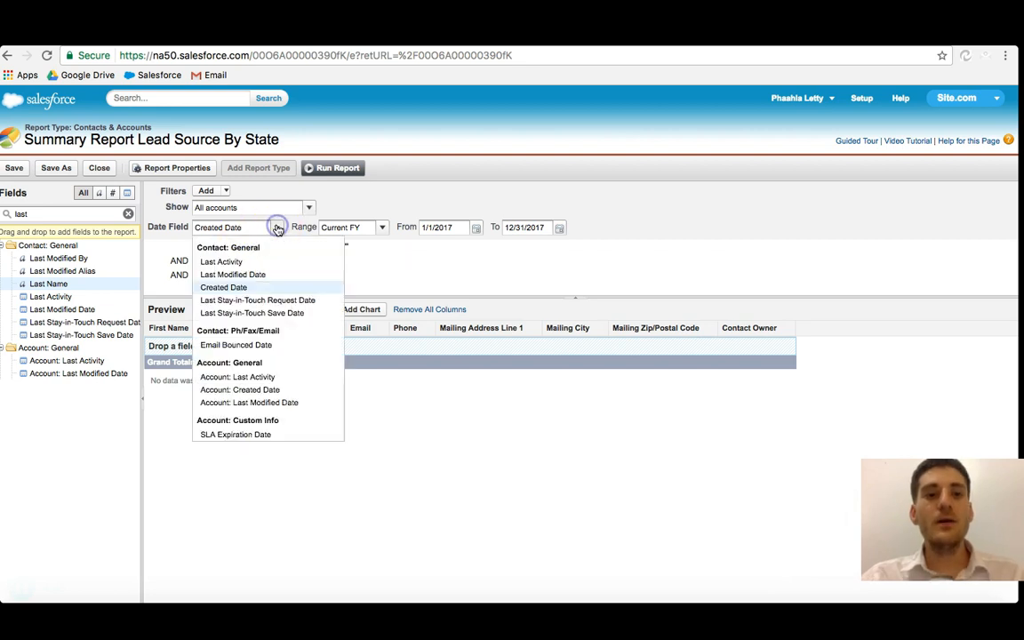
{"action": "left_click", "coordinate": [241, 289]}
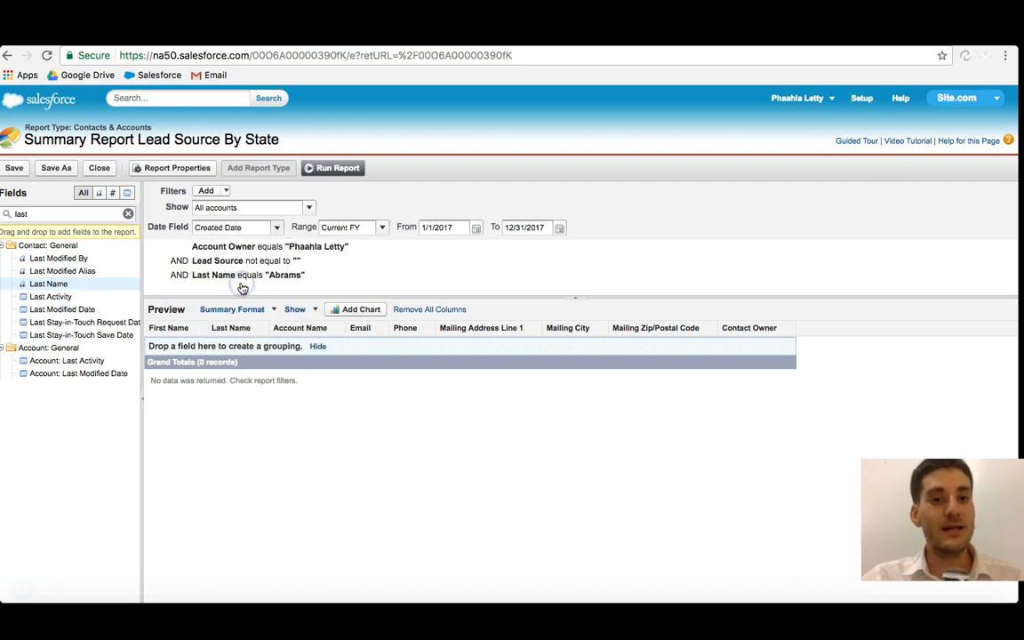
{"action": "left_click", "coordinate": [381, 229]}
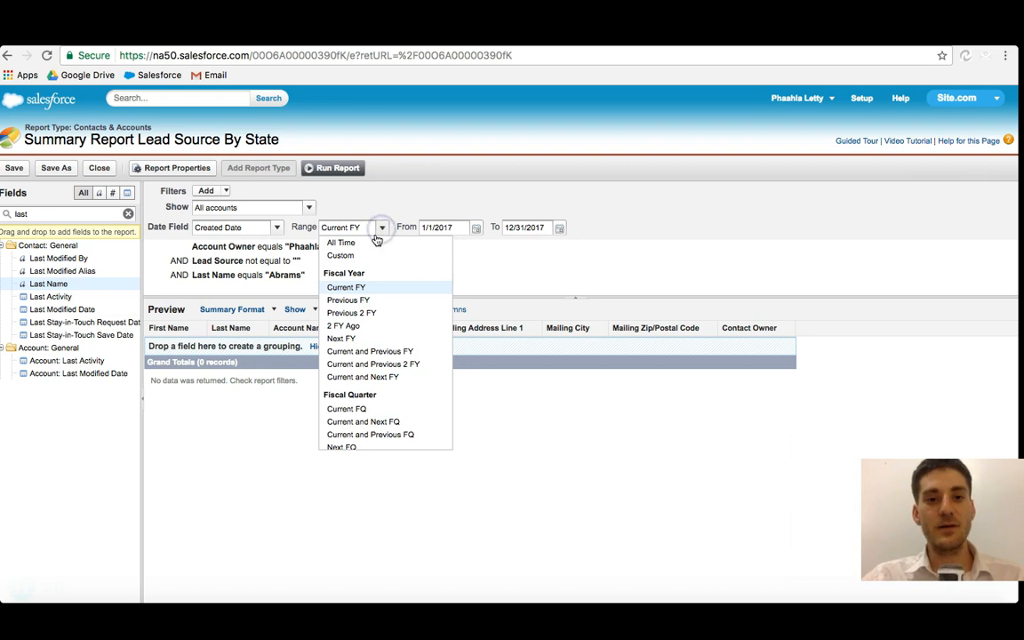
{"action": "left_click", "coordinate": [359, 240]}
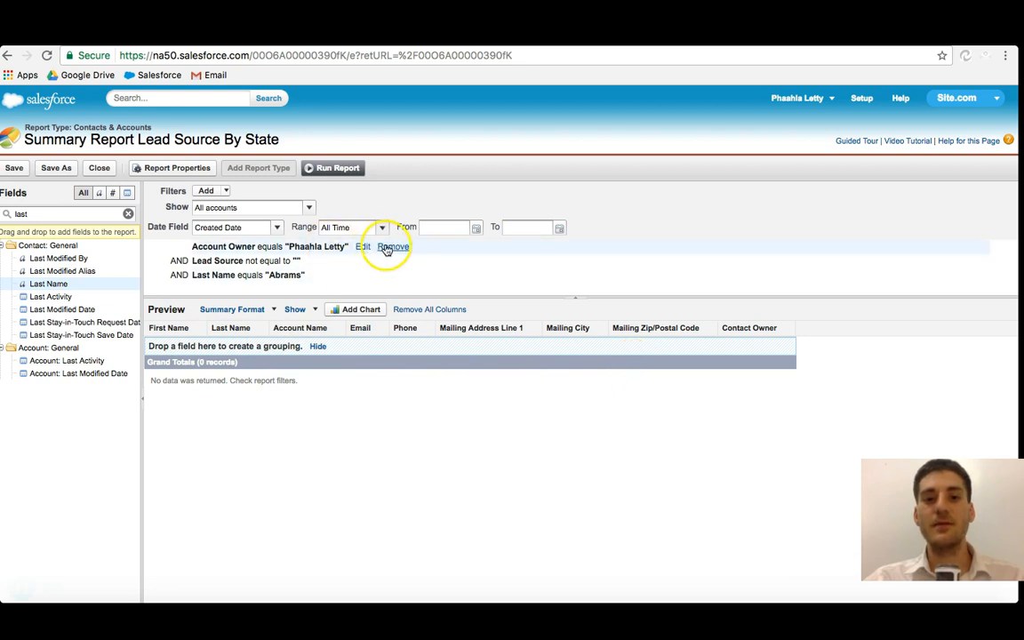
Step: Remove the Account Owner and Lead Source filters from the report
{"action": "left_click", "coordinate": [389, 246]}
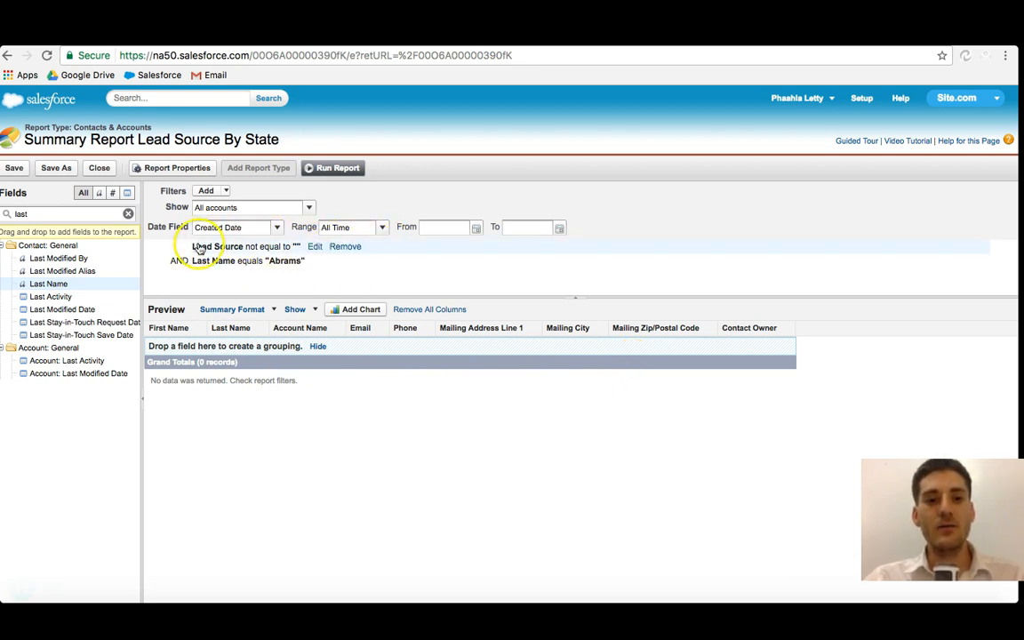
{"action": "left_click", "coordinate": [312, 248]}
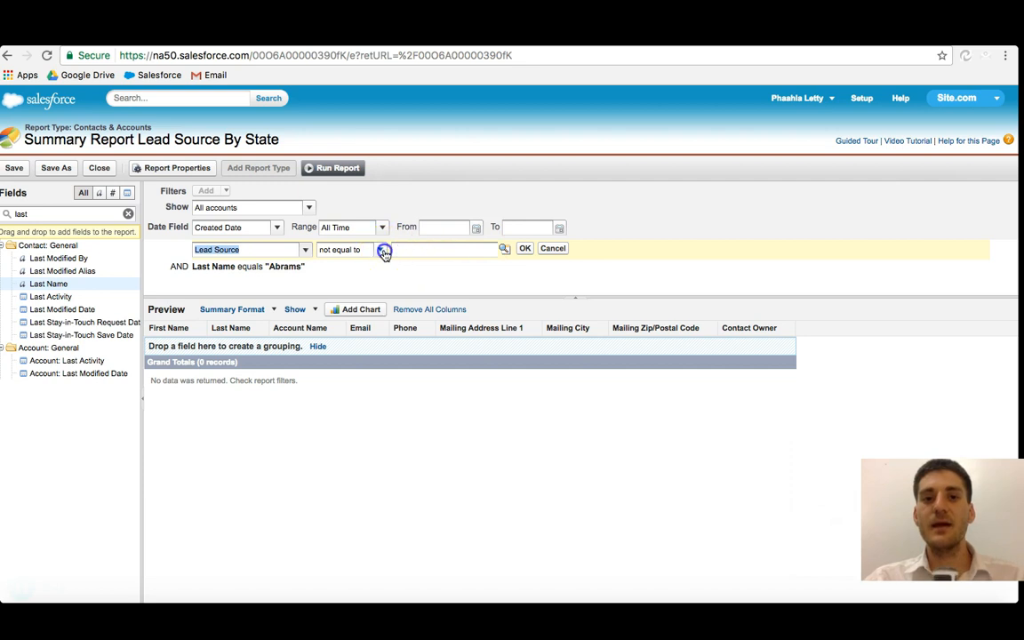
{"action": "left_click", "coordinate": [380, 250]}
{"action": "left_click", "coordinate": [357, 268]}
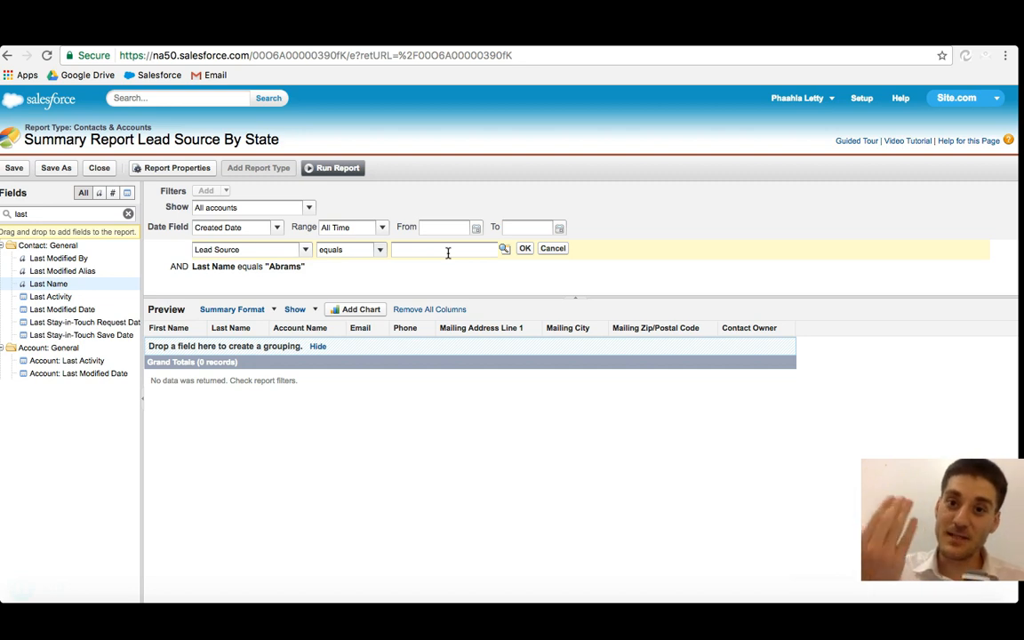
{"action": "left_click", "coordinate": [380, 250]}
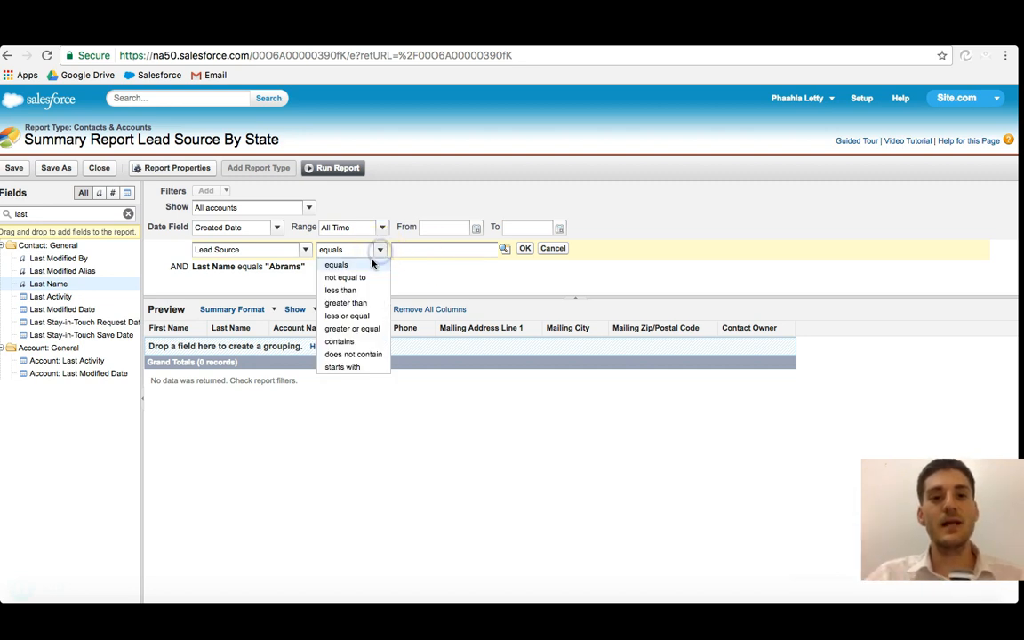
{"action": "left_click", "coordinate": [365, 276]}
{"action": "left_click", "coordinate": [525, 249]}
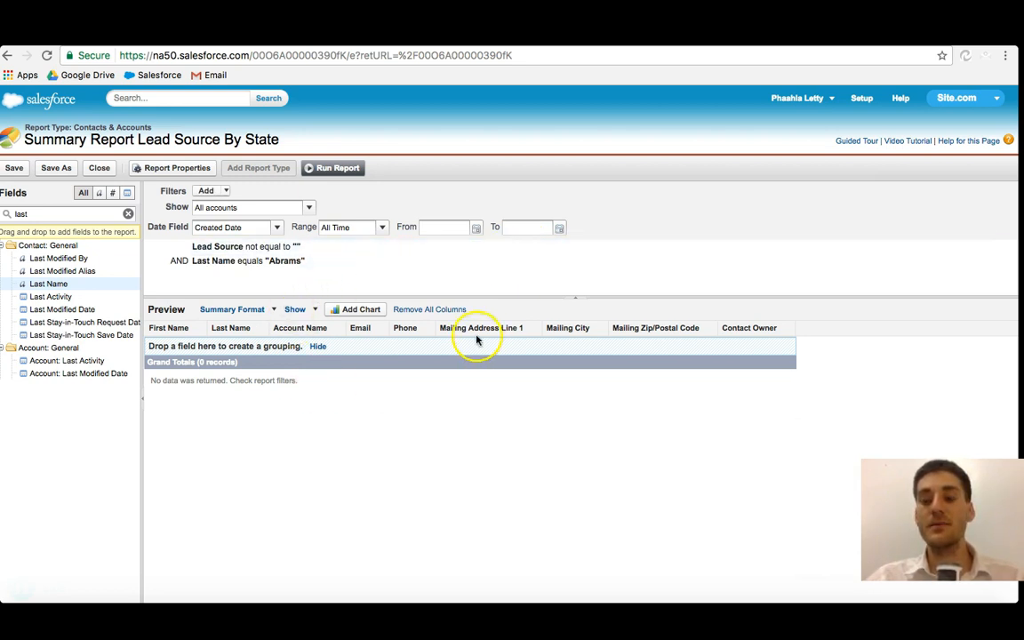
{"action": "left_click", "coordinate": [346, 249]}
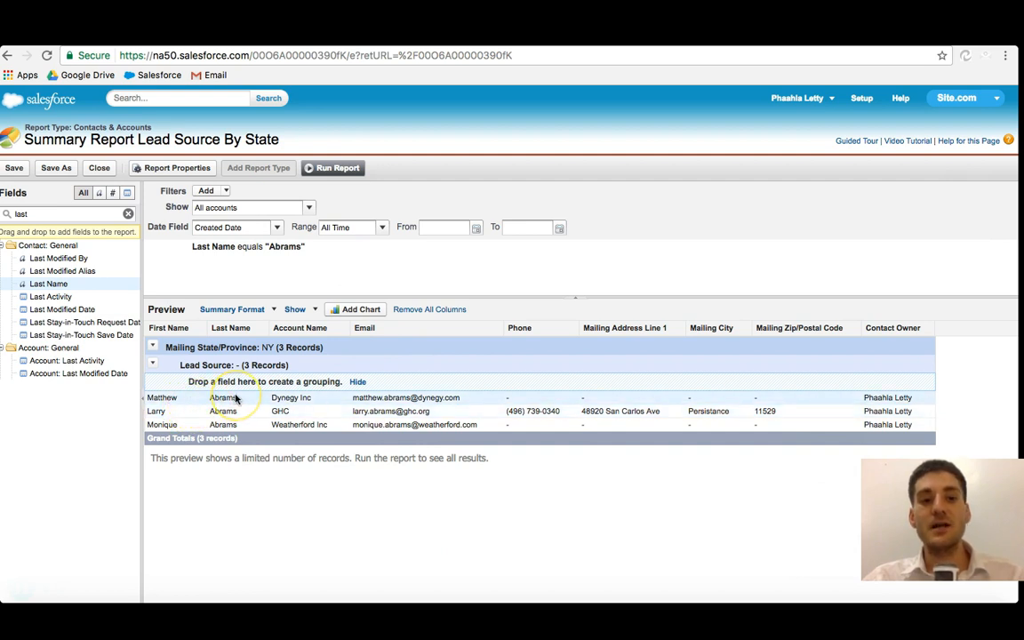
Step: Search for 'lea' and try to drag the Lead Source field into the report preview
{"action": "left_click", "coordinate": [19, 215]}
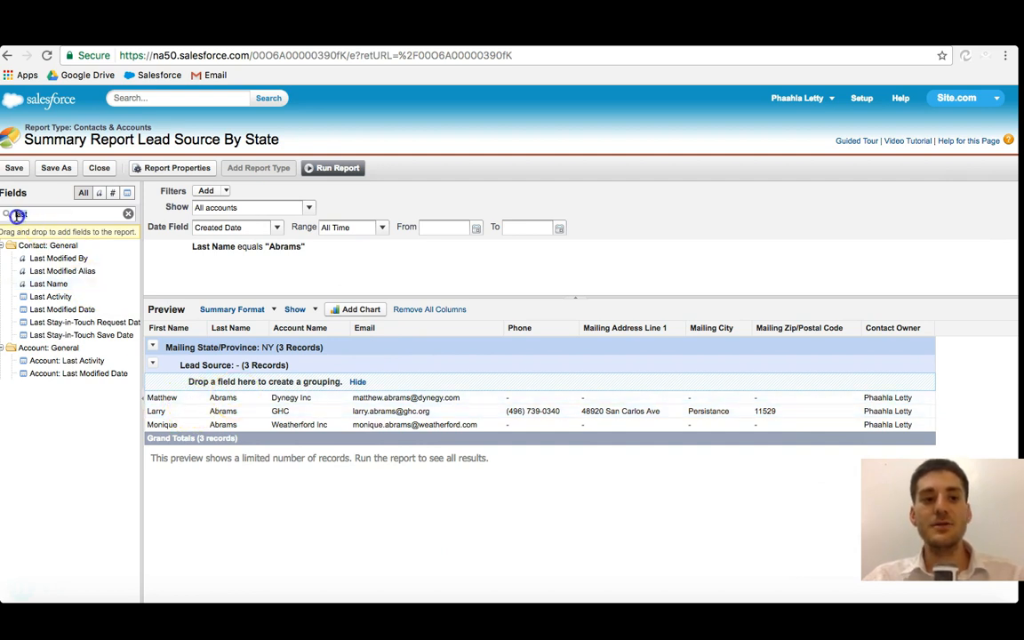
{"action": "type", "text": "lead"}
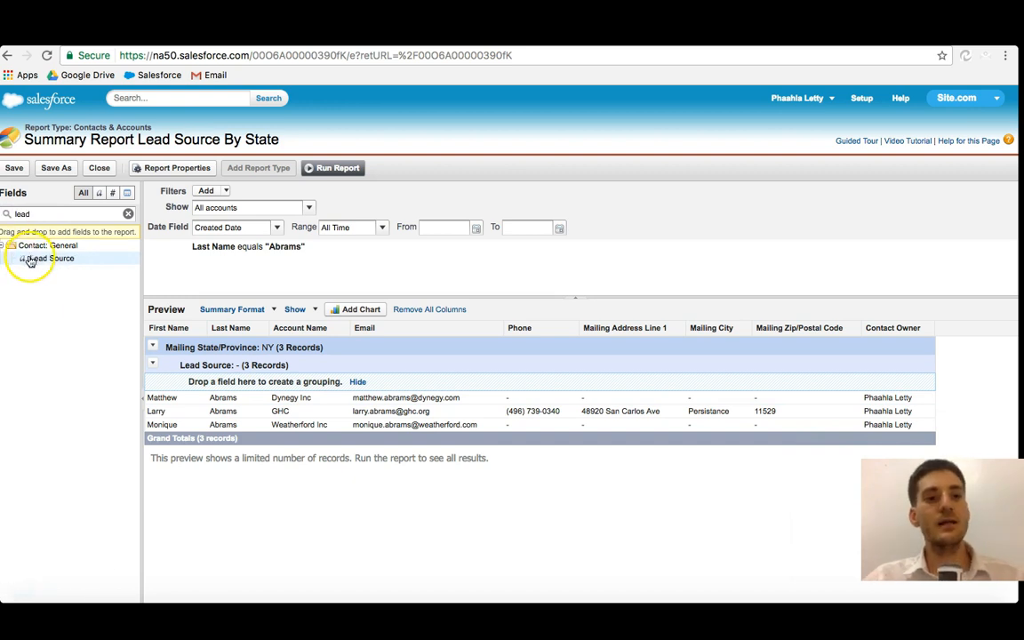
{"action": "left_click_drag", "start_coordinate": [35, 258], "coordinate": [349, 331]}
{"action": "mouse_move", "coordinate": [54, 259]}
{"action": "left_mouse_down"}
{"action": "mouse_move", "coordinate": [316, 363]}
{"action": "mouse_move", "coordinate": [428, 368]}
{"action": "mouse_move", "coordinate": [115, 341]}
{"action": "mouse_move", "coordinate": [307, 405]}
{"action": "mouse_move", "coordinate": [213, 366]}
{"action": "mouse_move", "coordinate": [259, 367]}
{"action": "mouse_move", "coordinate": [221, 361]}
{"action": "mouse_move", "coordinate": [256, 388]}
{"action": "mouse_move", "coordinate": [61, 266]}
{"action": "left_mouse_up"}
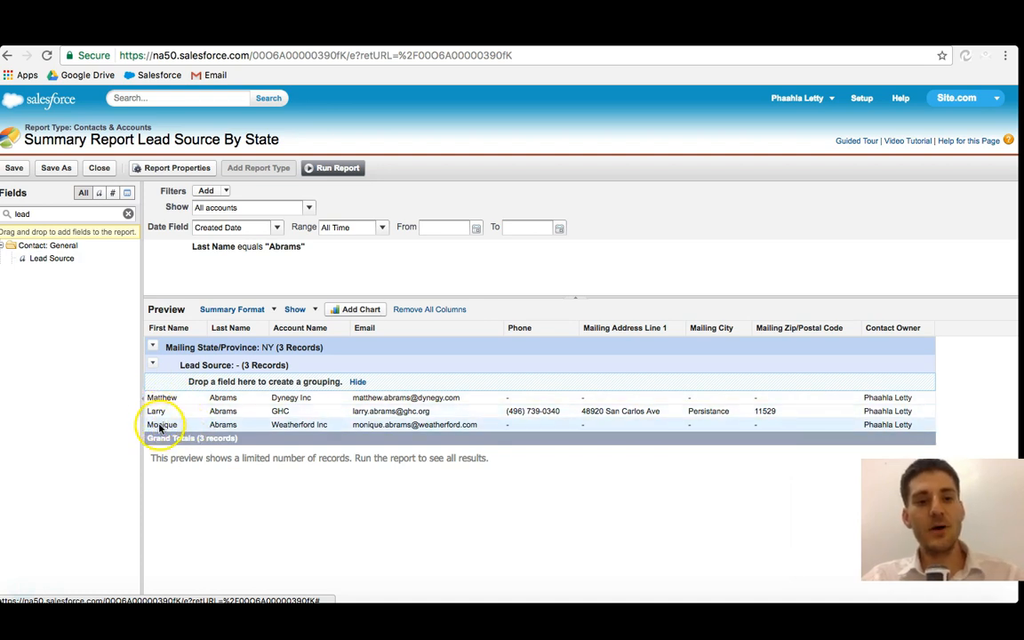
Step: Add a filter First Name equals the contact's first name by dragging the First Name column into the filters
{"action": "left_click_drag", "start_coordinate": [171, 330], "coordinate": [185, 275]}
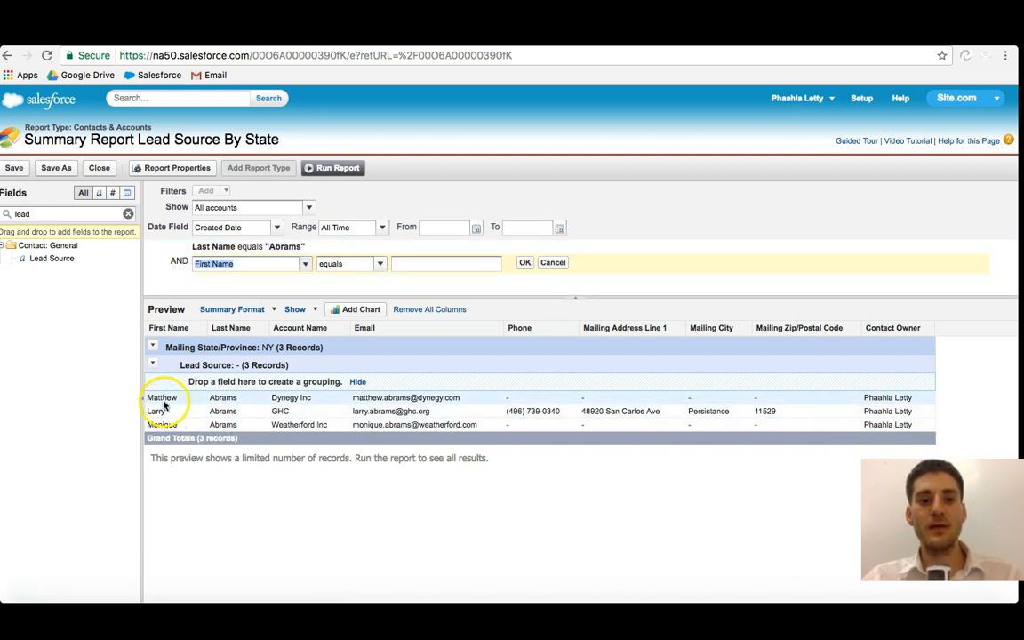
{"action": "left_click", "coordinate": [435, 262]}
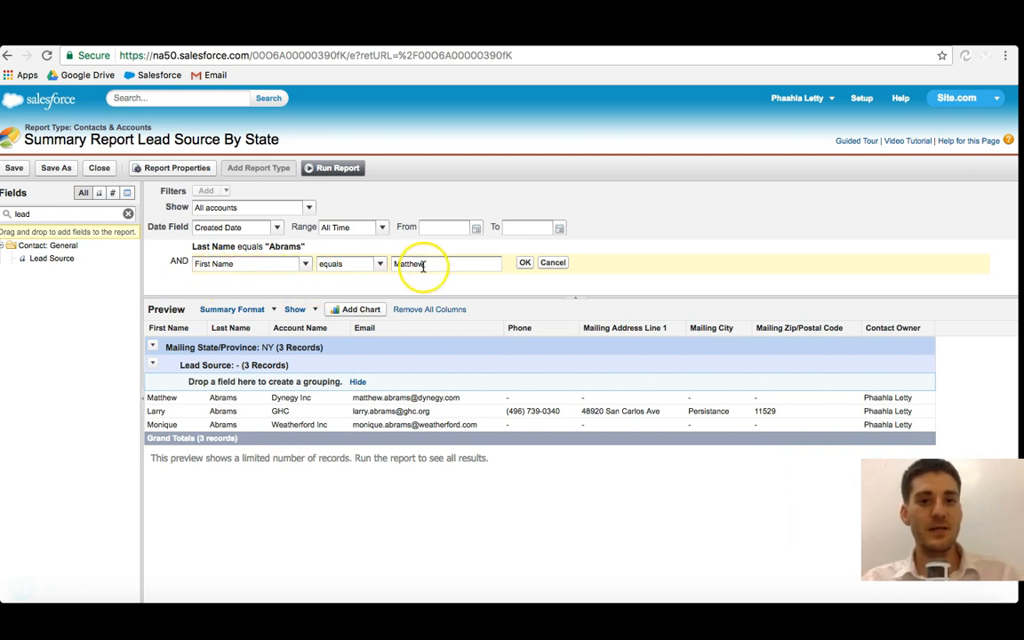
{"action": "left_click", "coordinate": [525, 263]}
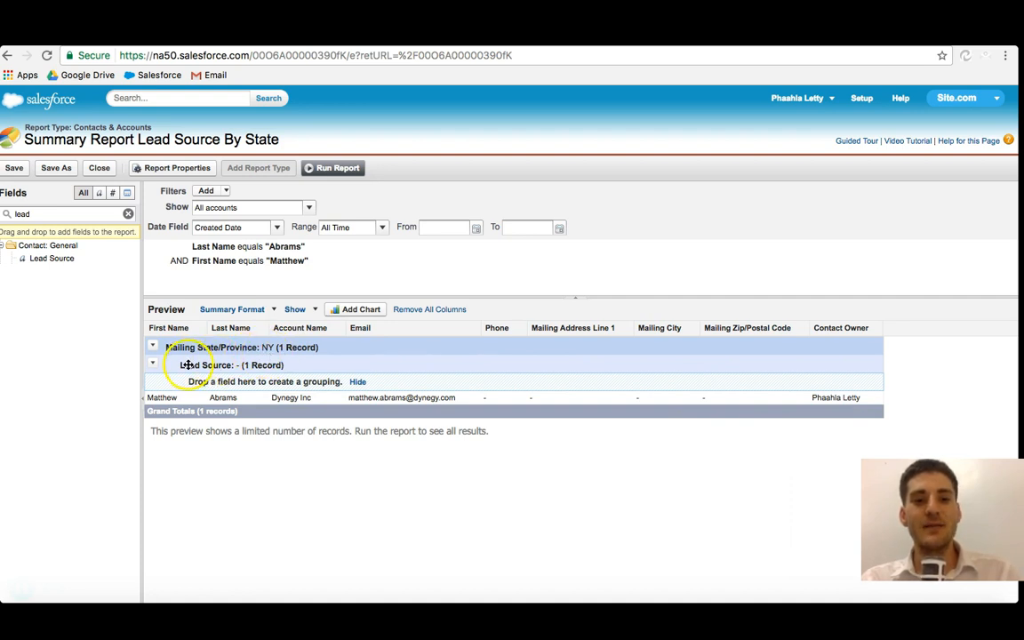
Step: Switch the report to Tabular format and run it
{"action": "left_click", "coordinate": [274, 311]}
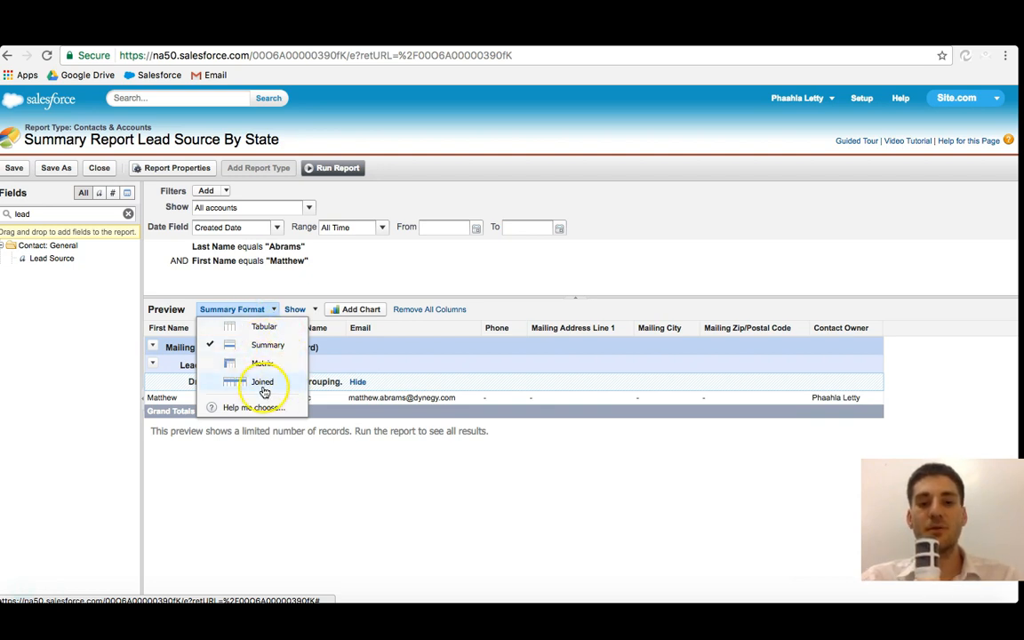
{"action": "left_click", "coordinate": [264, 329]}
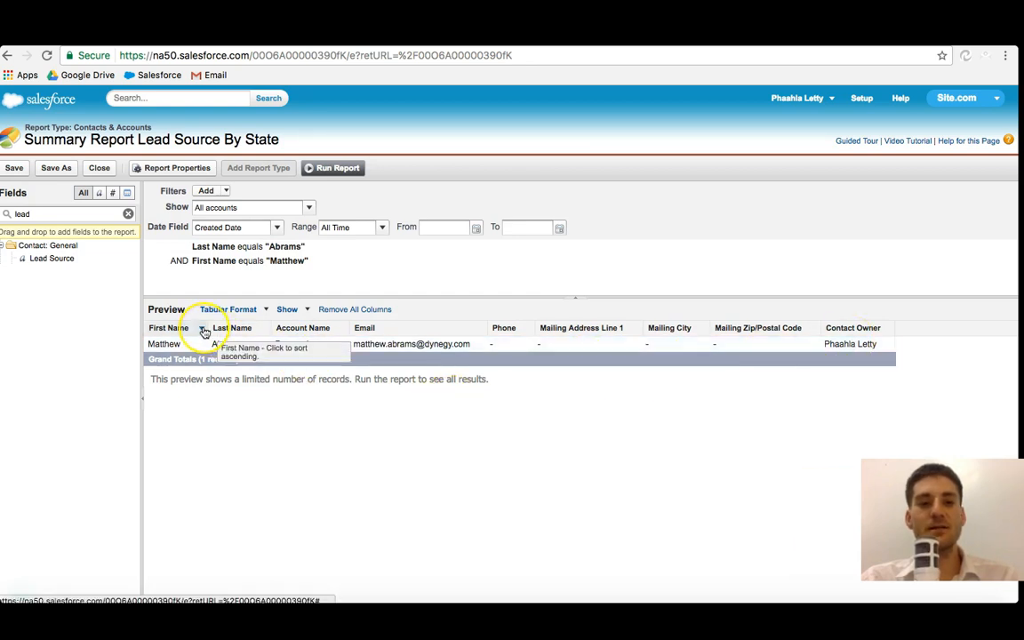
{"action": "left_click", "coordinate": [336, 169]}
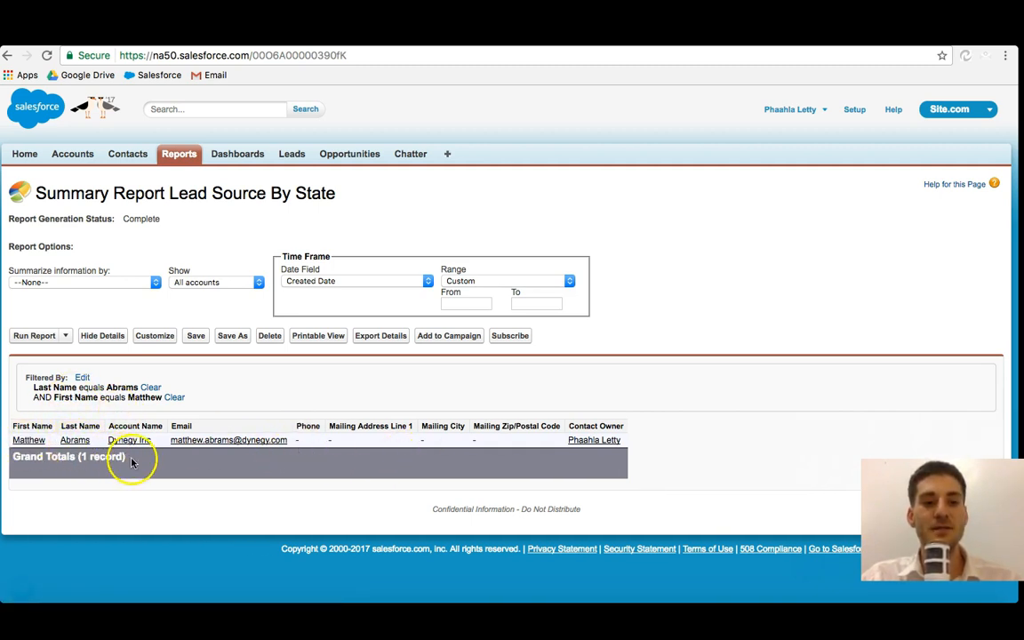
Step: Clear the Last Name filter on the run report and browse the resulting records
{"action": "left_click", "coordinate": [151, 388]}
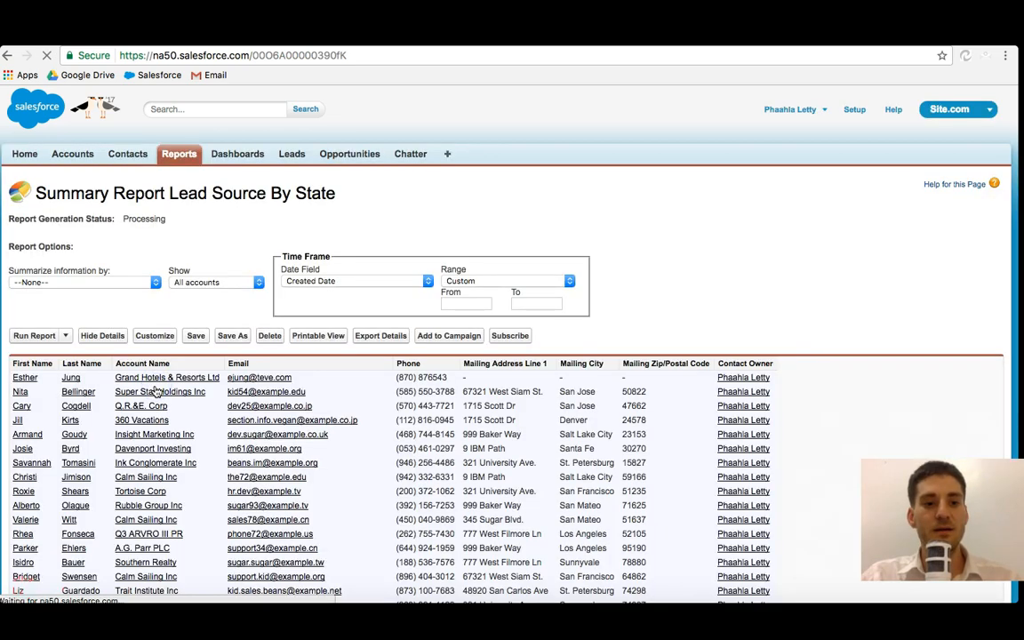
{"action": "scroll", "coordinate": [228, 468], "scroll_direction": "down", "scroll_amount": 5}
{"action": "scroll", "coordinate": [228, 470], "scroll_direction": "down", "scroll_amount": 4}
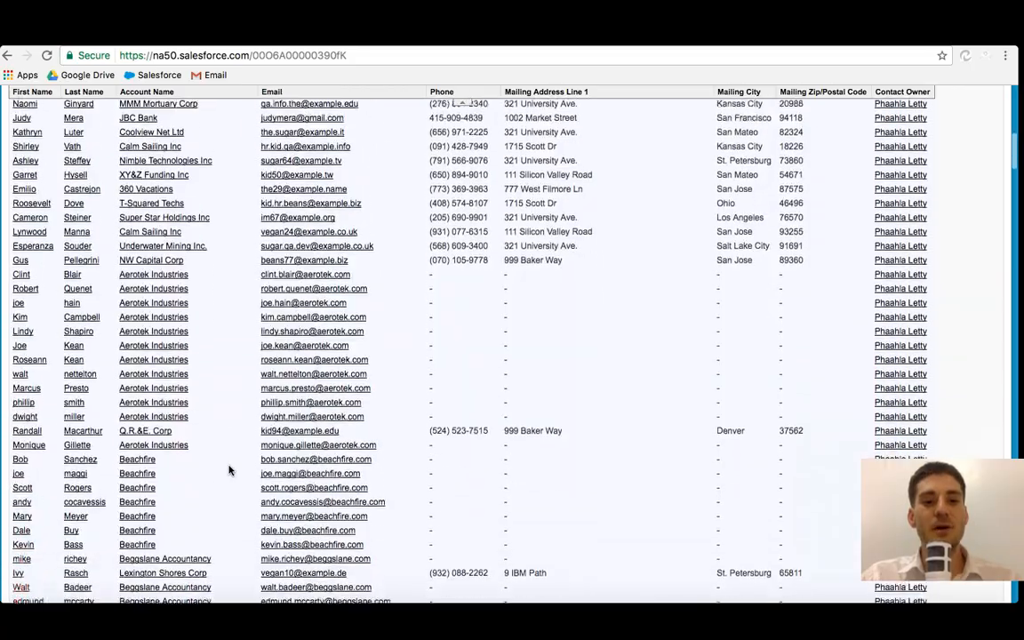
{"action": "scroll", "coordinate": [229, 471], "scroll_direction": "up", "scroll_amount": 10}
{"action": "scroll", "coordinate": [228, 471], "scroll_direction": "down", "scroll_amount": 2}
{"action": "scroll", "coordinate": [228, 471], "scroll_direction": "down", "scroll_amount": 10}
{"action": "scroll", "coordinate": [229, 470], "scroll_direction": "up", "scroll_amount": 12}
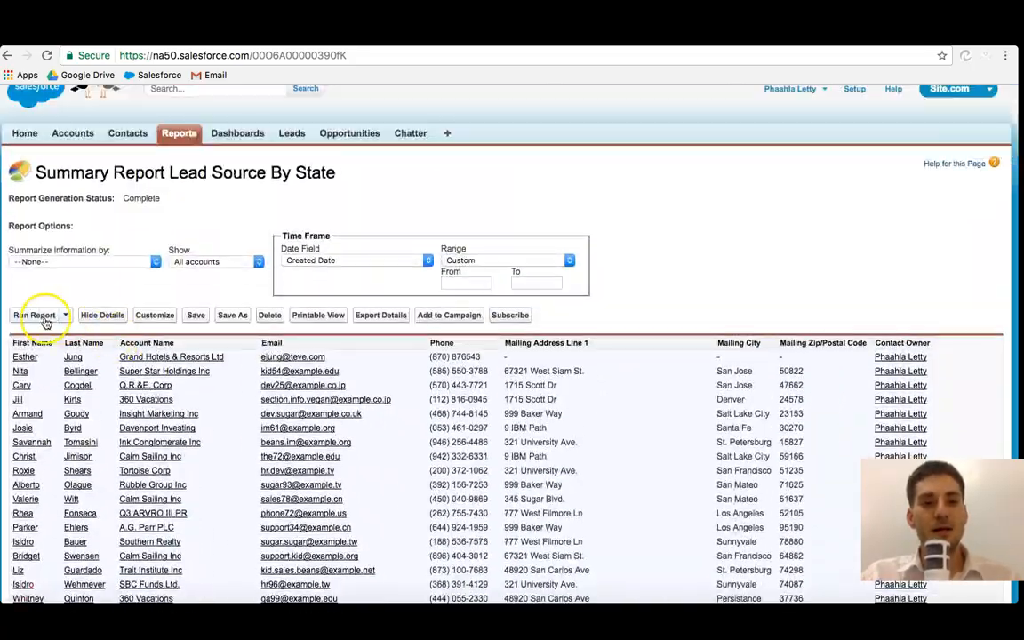
Step: Hide the report details to examine the grand total, then show the details again
{"action": "left_click", "coordinate": [103, 315]}
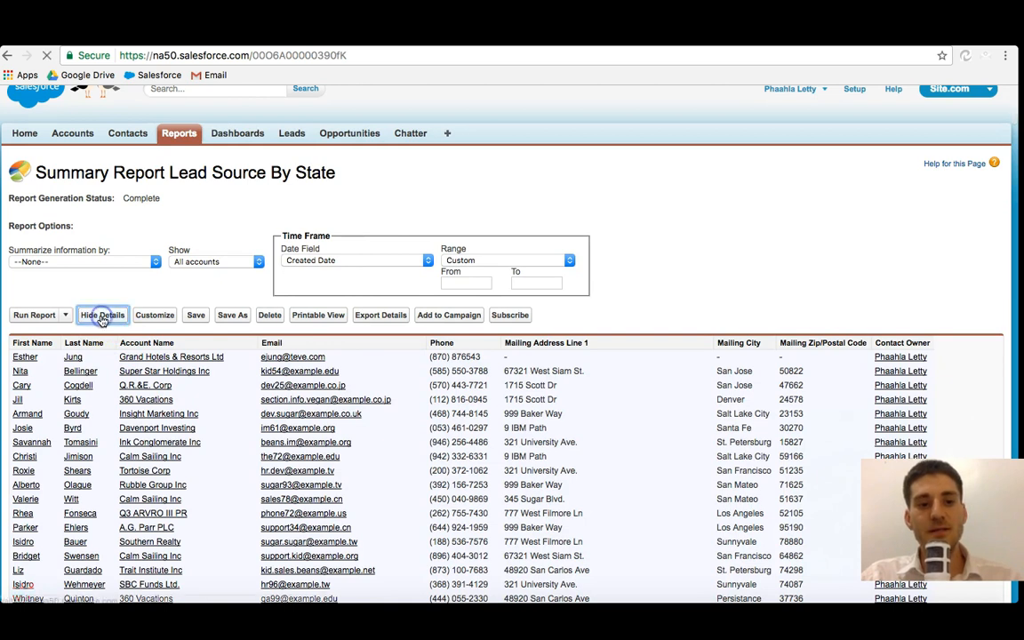
{"action": "left_click_drag", "start_coordinate": [80, 371], "coordinate": [136, 378]}
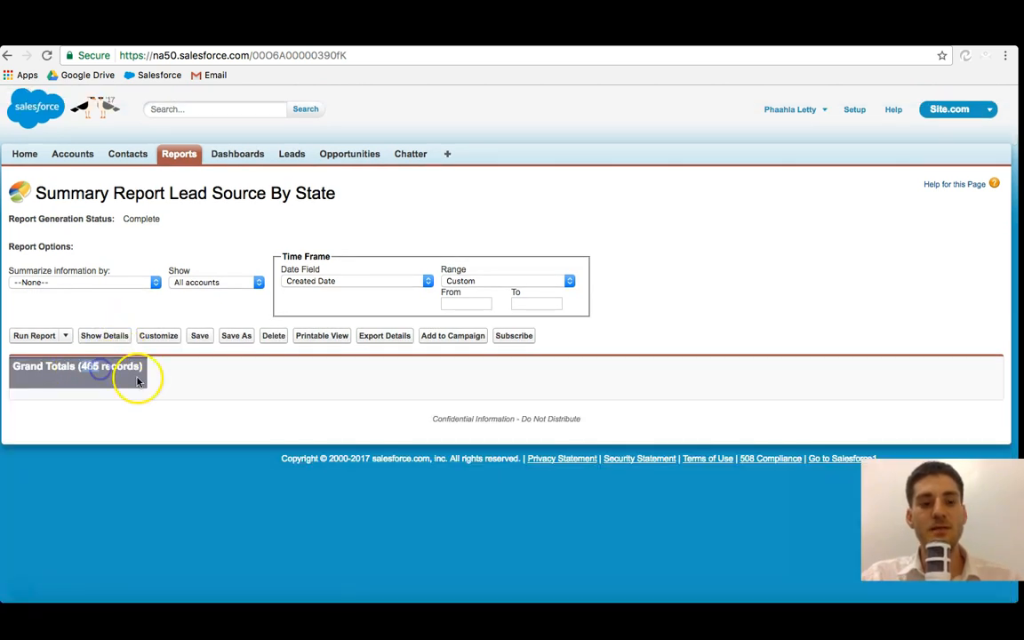
{"action": "left_click", "coordinate": [104, 336]}
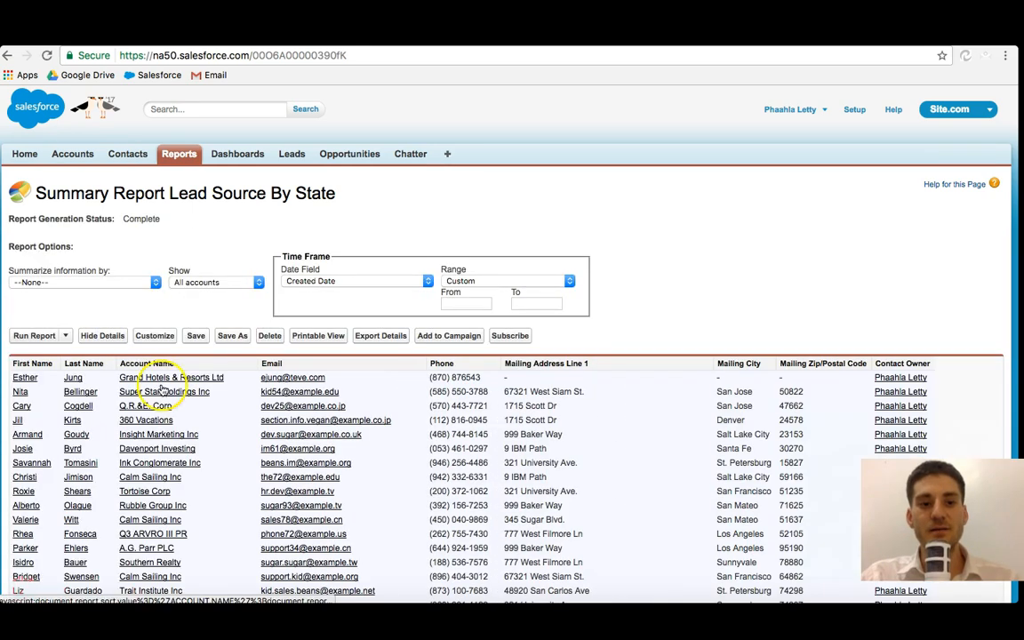
Step: Open the report for customization
{"action": "scroll", "coordinate": [209, 452], "scroll_direction": "down", "scroll_amount": 3}
{"action": "scroll", "coordinate": [209, 452], "scroll_direction": "down", "scroll_amount": 3}
{"action": "scroll", "coordinate": [209, 452], "scroll_direction": "up", "scroll_amount": 6}
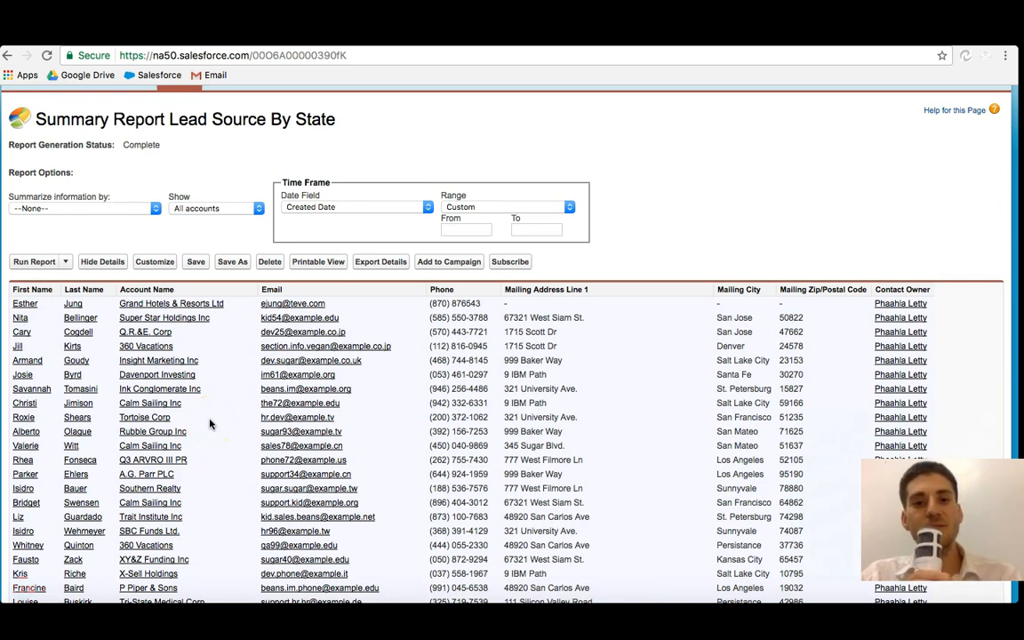
{"action": "left_click", "coordinate": [155, 262]}
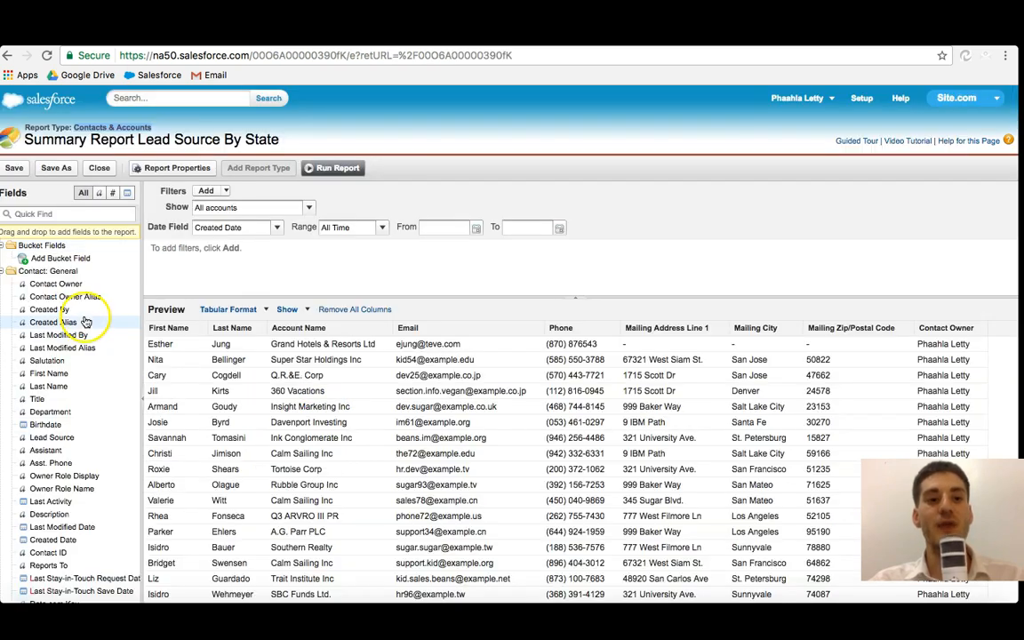
{"action": "left_click_drag", "start_coordinate": [74, 322], "coordinate": [104, 320]}
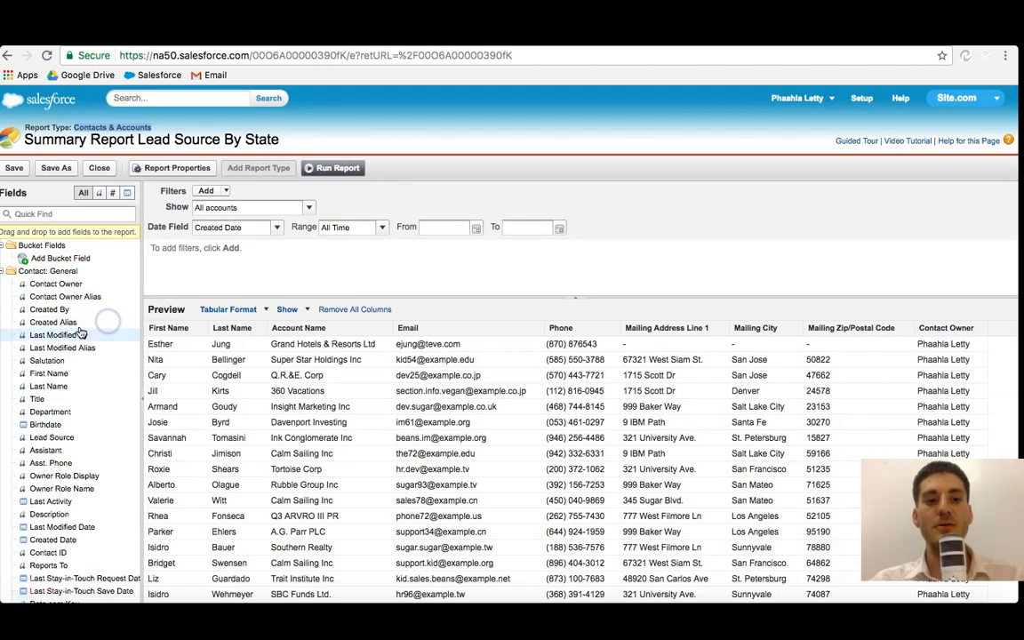
{"action": "left_click", "coordinate": [54, 286]}
{"action": "left_click_drag", "start_coordinate": [55, 286], "coordinate": [236, 262]}
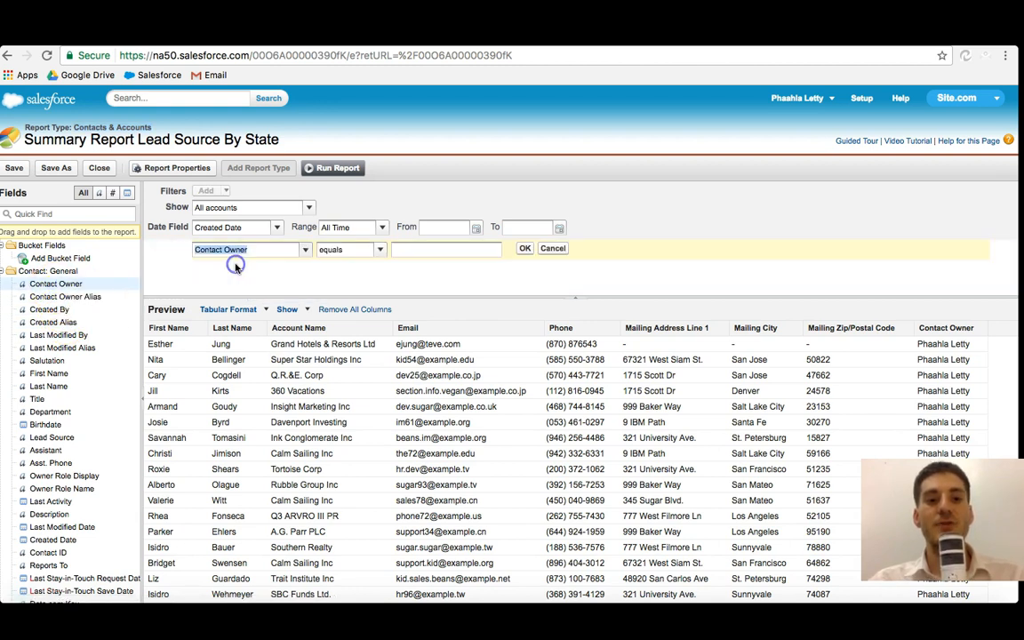
{"action": "left_click", "coordinate": [382, 250]}
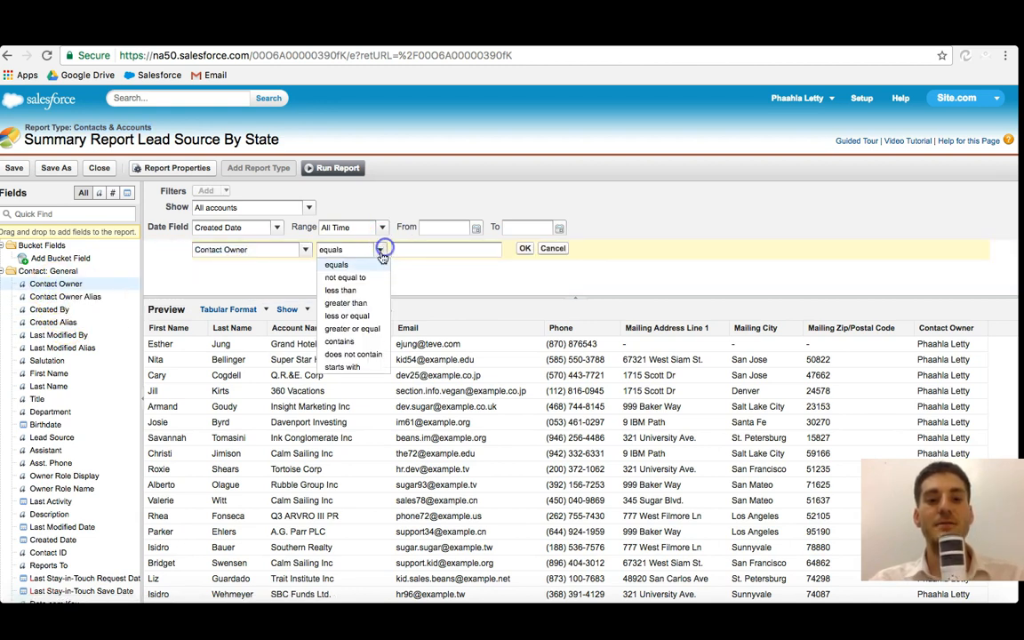
{"action": "left_click", "coordinate": [559, 252]}
Step: Run the unfiltered report from the editor and browse the full record list
{"action": "left_click", "coordinate": [277, 227]}
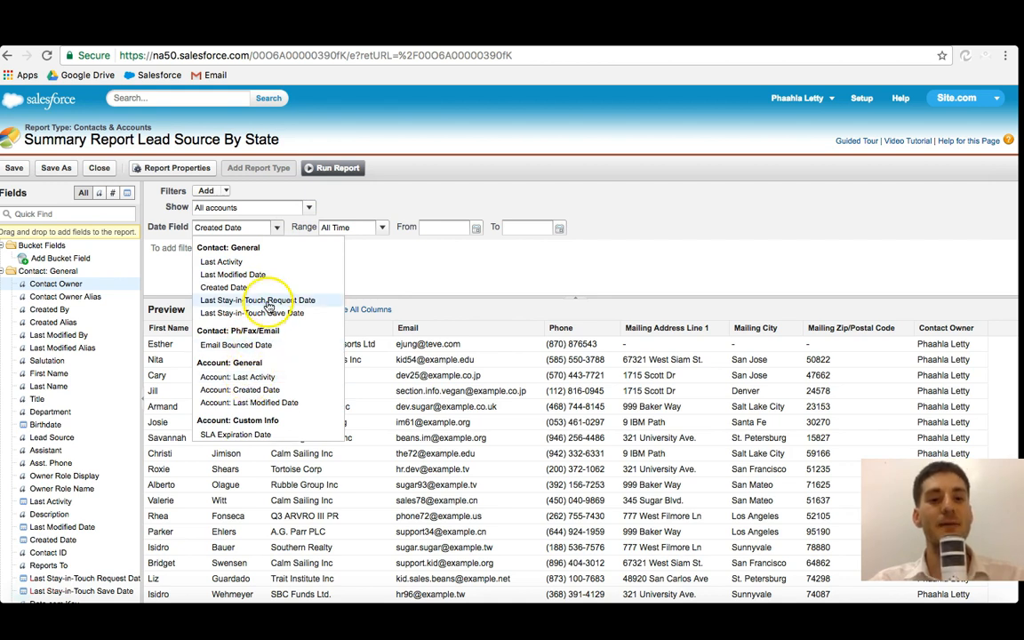
{"action": "left_click", "coordinate": [334, 167]}
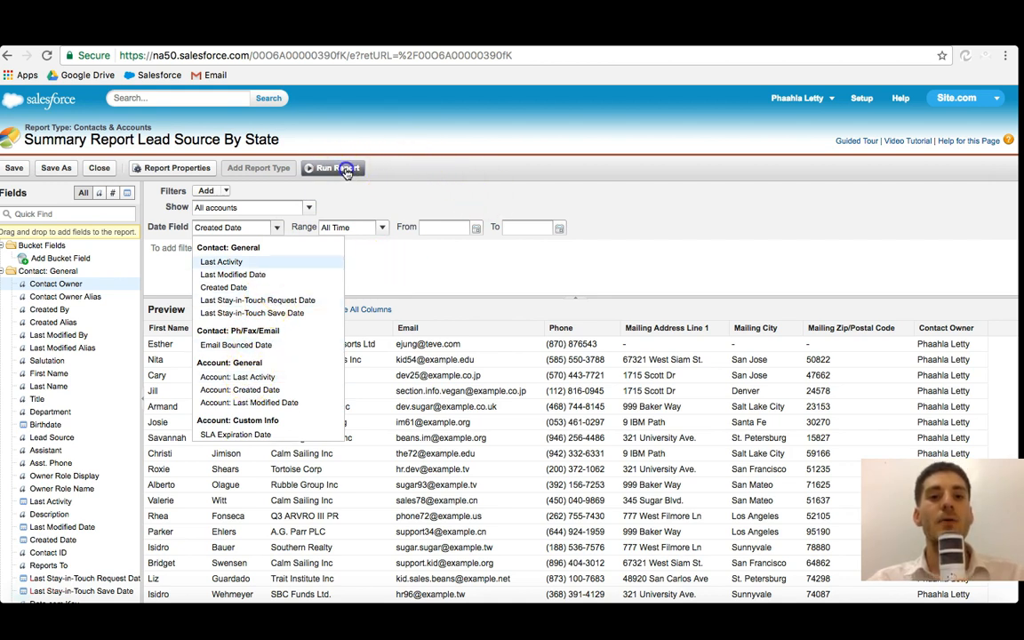
{"action": "scroll", "coordinate": [343, 462], "scroll_direction": "down", "scroll_amount": 5}
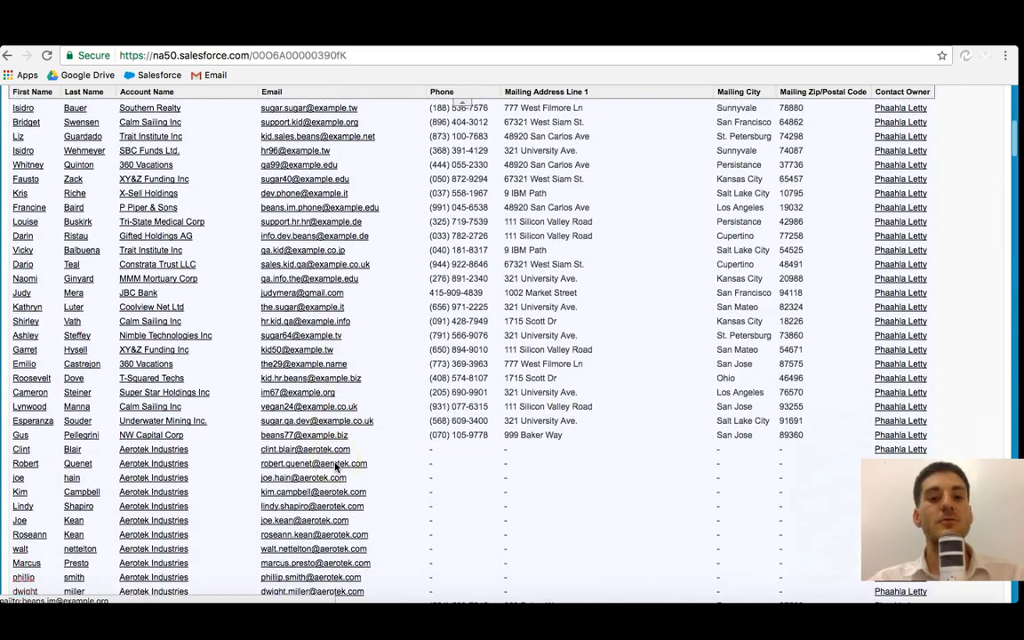
{"action": "scroll", "coordinate": [337, 466], "scroll_direction": "up", "scroll_amount": 6}
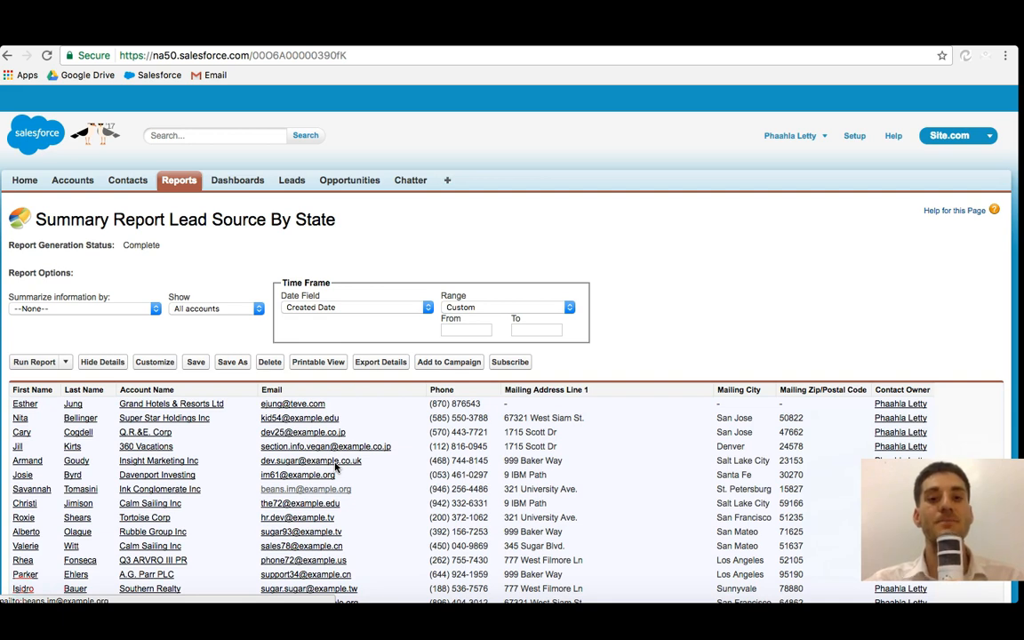
{"action": "scroll", "coordinate": [336, 469], "scroll_direction": "down", "scroll_amount": 3}
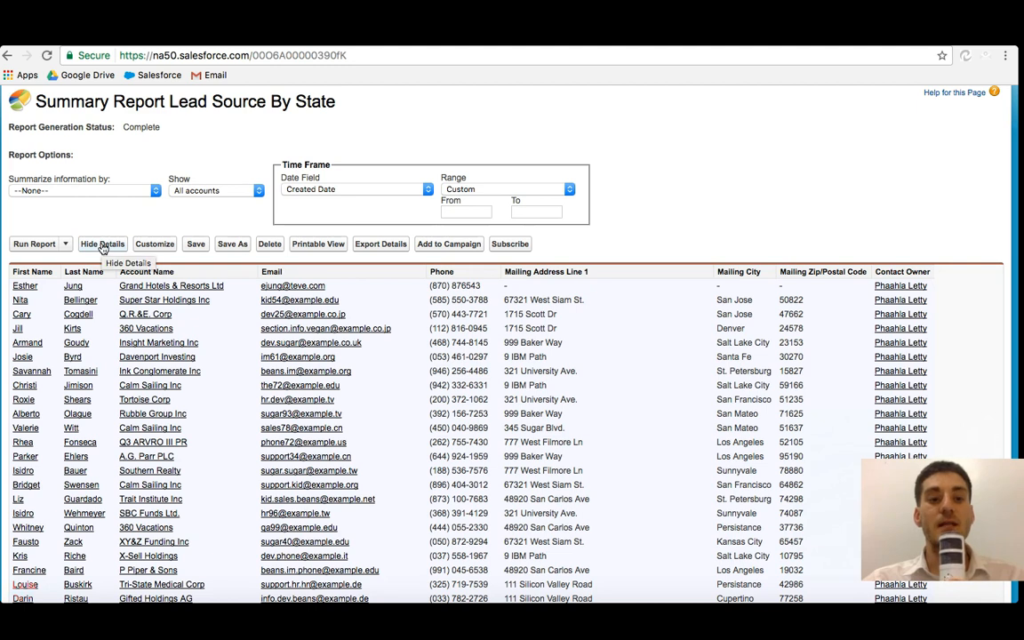
Step: Collapse the report details to the grand total and expand them again
{"action": "left_click", "coordinate": [102, 245]}
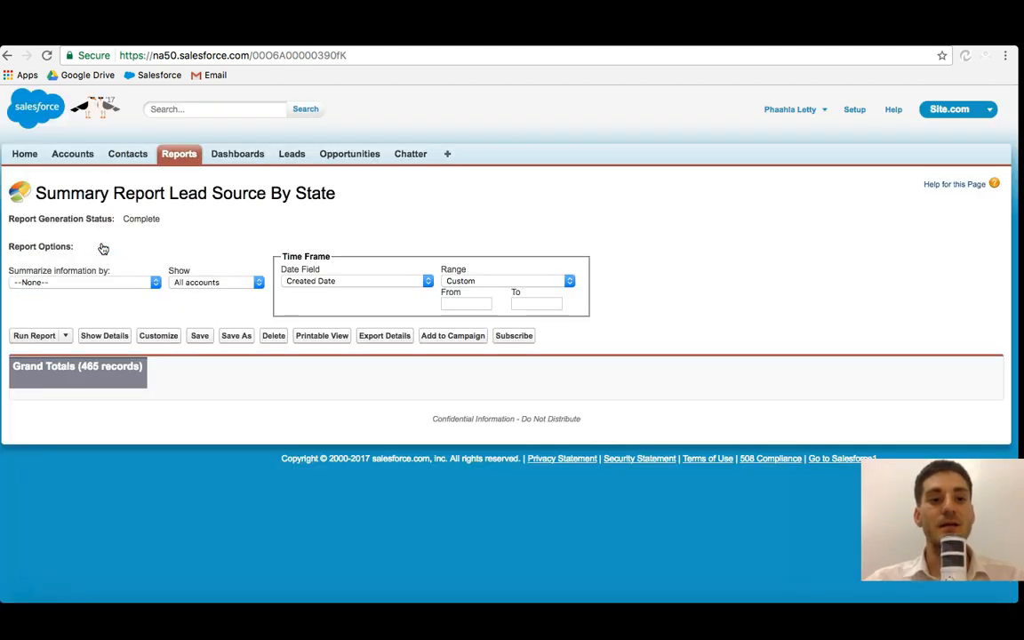
{"action": "left_click", "coordinate": [105, 336]}
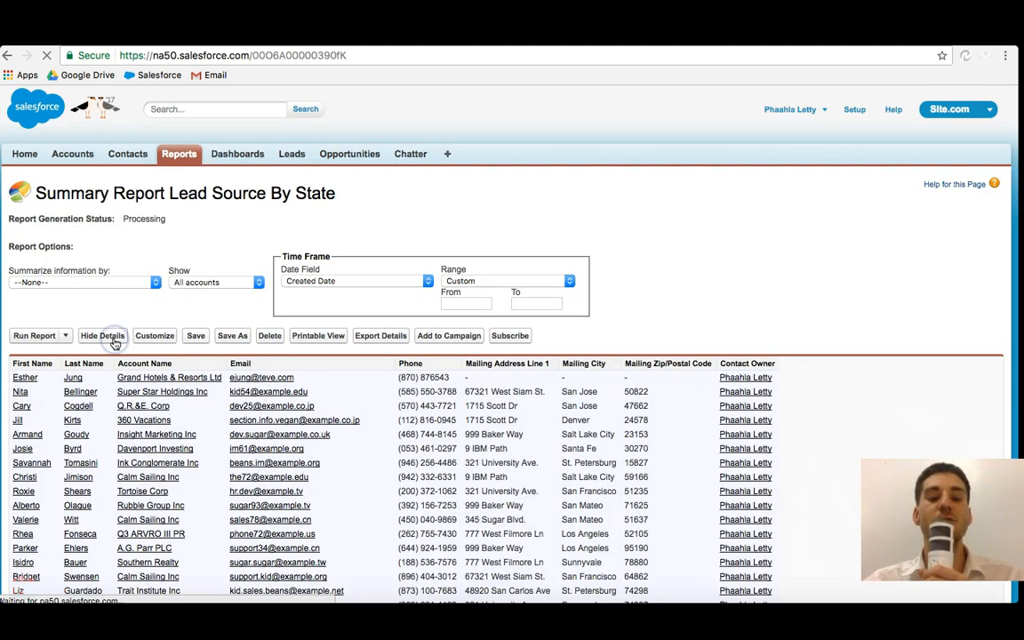